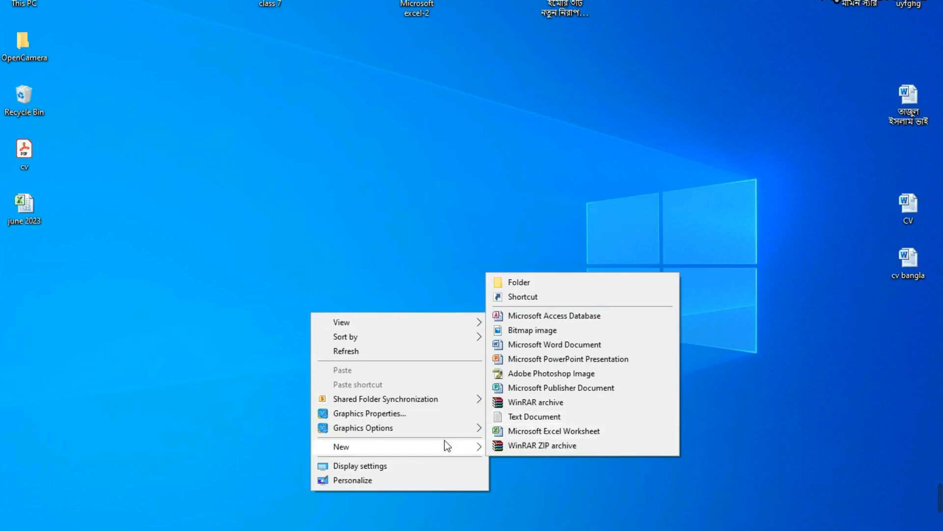
- Create a new Microsoft Excel Worksheet file on the desktop, keeping its default name
click(444, 442)
click(451, 449)
right_click(318, 204)
mouse_move(427, 340)
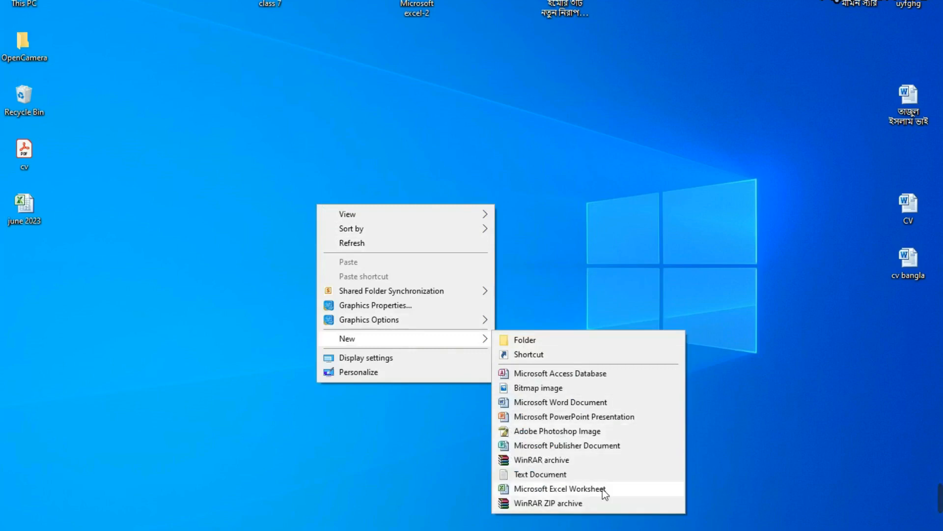
click(596, 488)
key(Return)
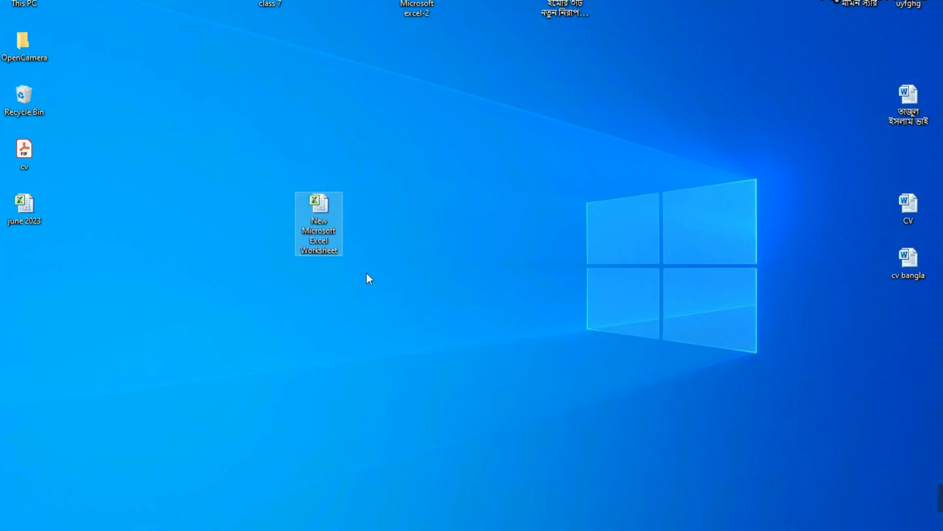
- Rename the new Excel worksheet file as "test file" and open it
right_click(316, 209)
click(389, 484)
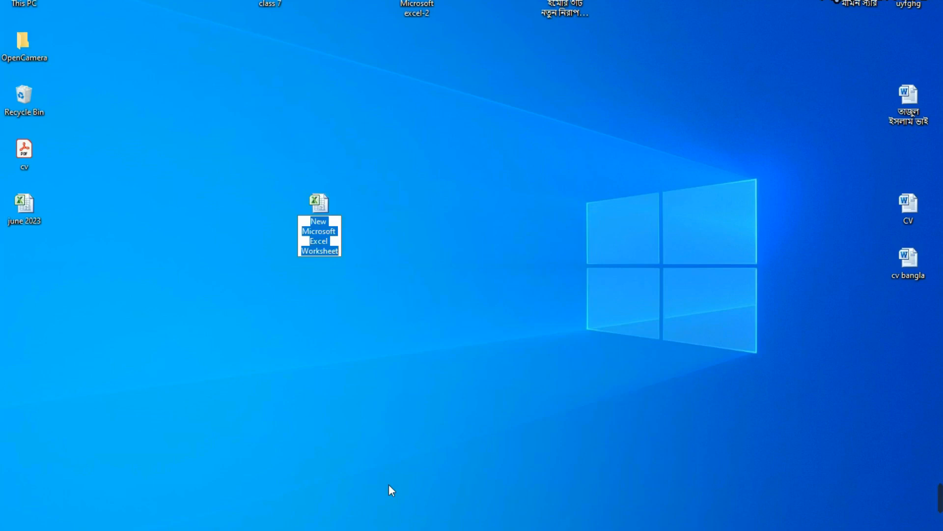
text(test)
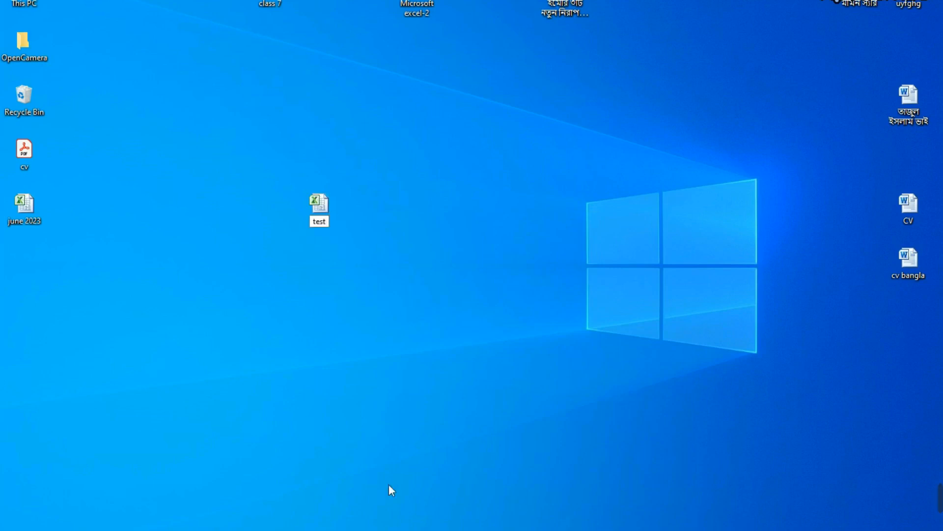
text( file)
key(Return)
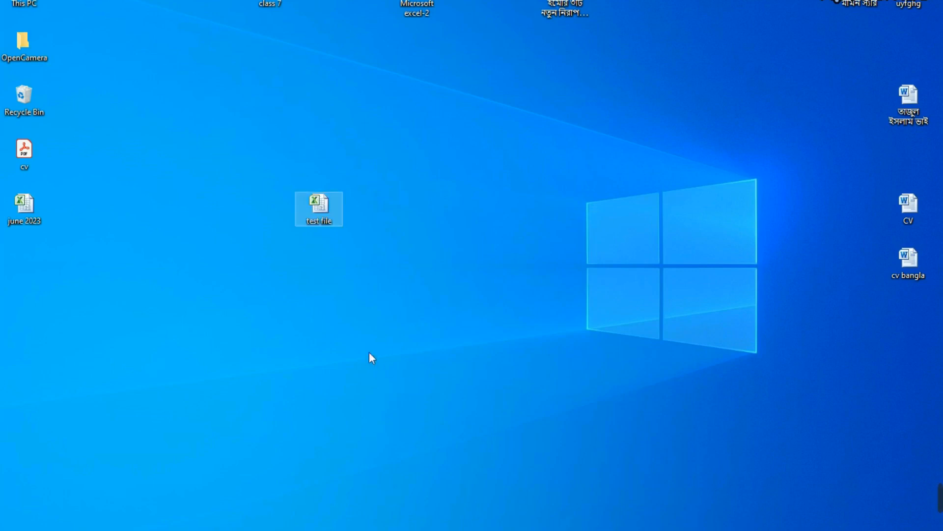
double_click(323, 211)
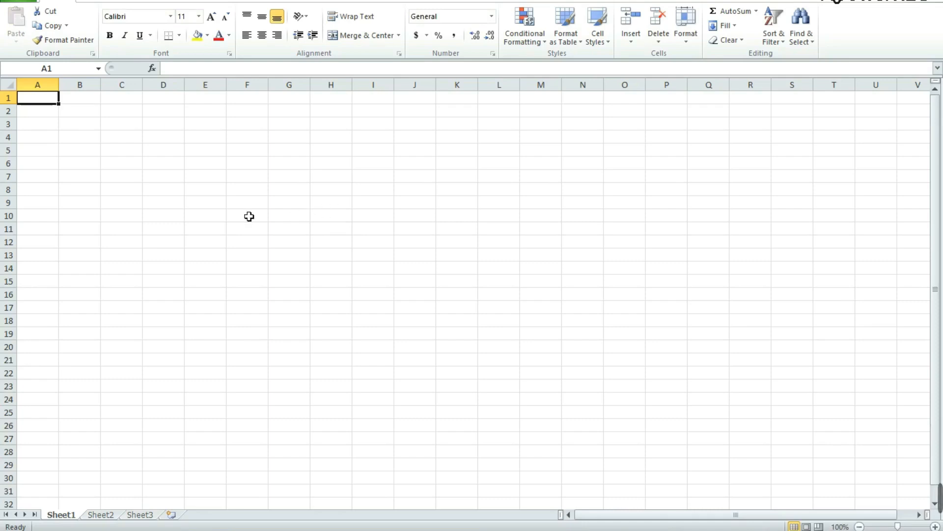
- Enter the values 100, 500, 200, 300, 600, 800 and 350 down cells D4 to D10
click(181, 142)
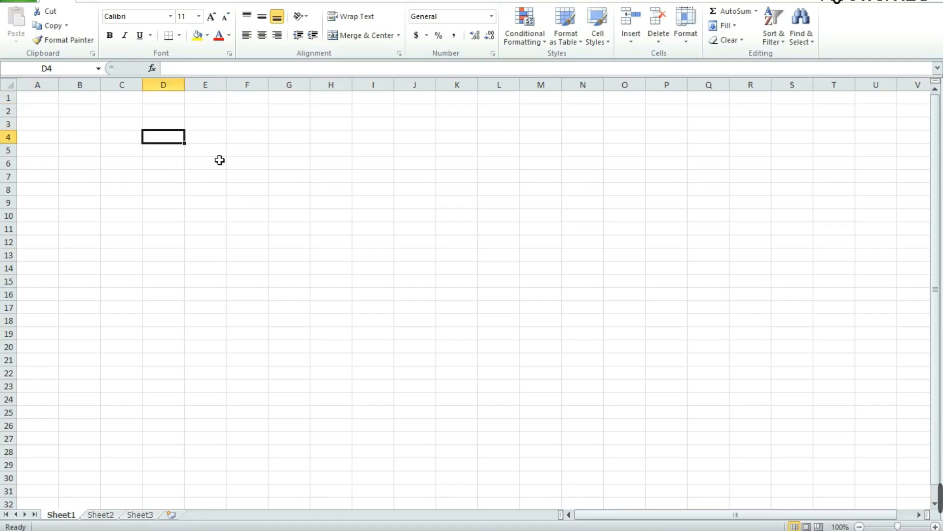
text(100)
key(Return)
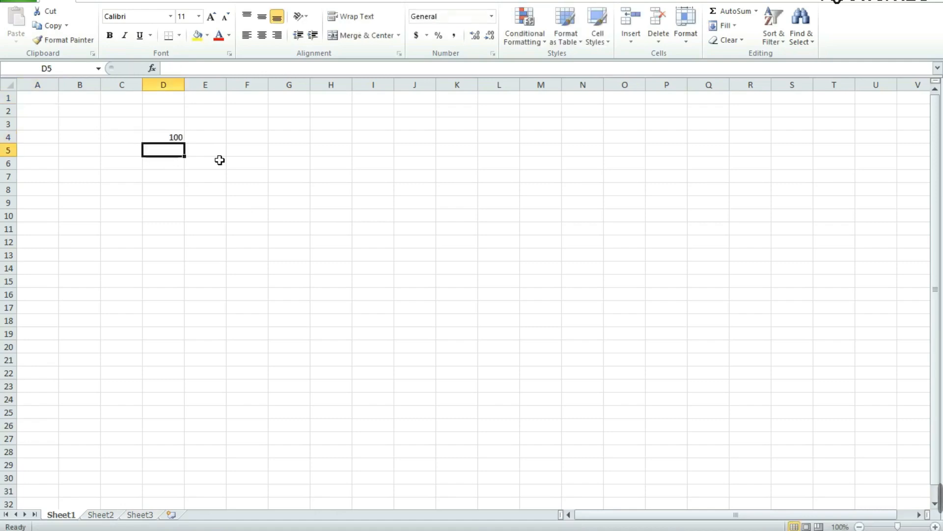
text(500)
key(Return)
text(200 300 600 800 350)
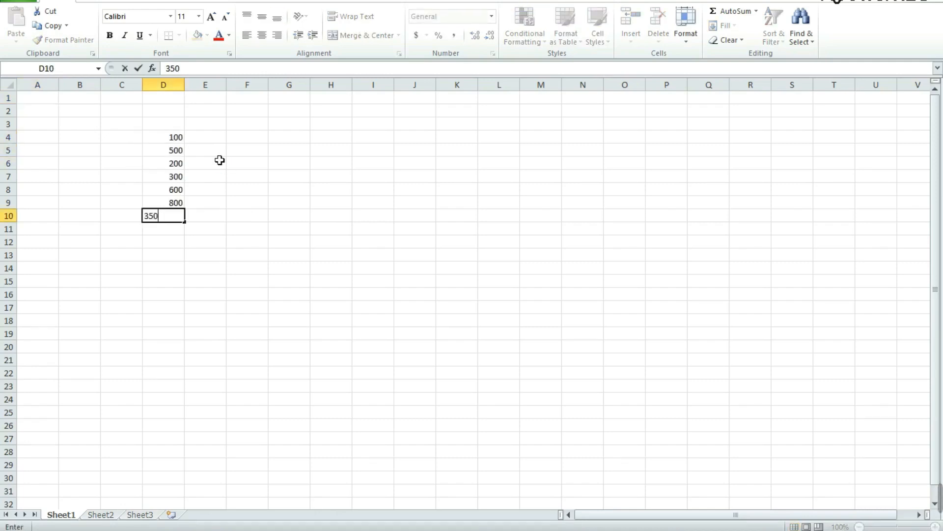
key(Return)
key(Return)
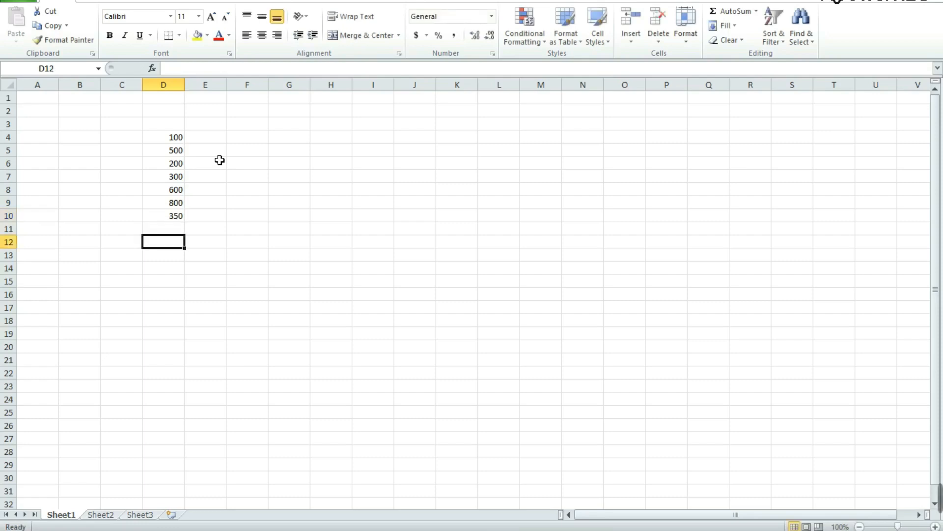
- Examine the sheet's layout of cells, rows and columns, highlighting rows 1, 9 and 7 and columns F and E
click(197, 350)
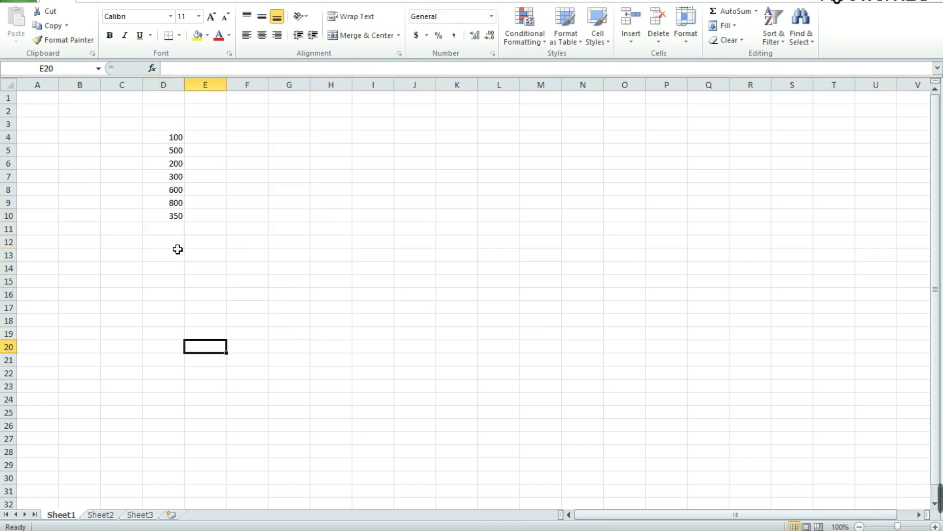
click(330, 219)
click(384, 220)
click(428, 207)
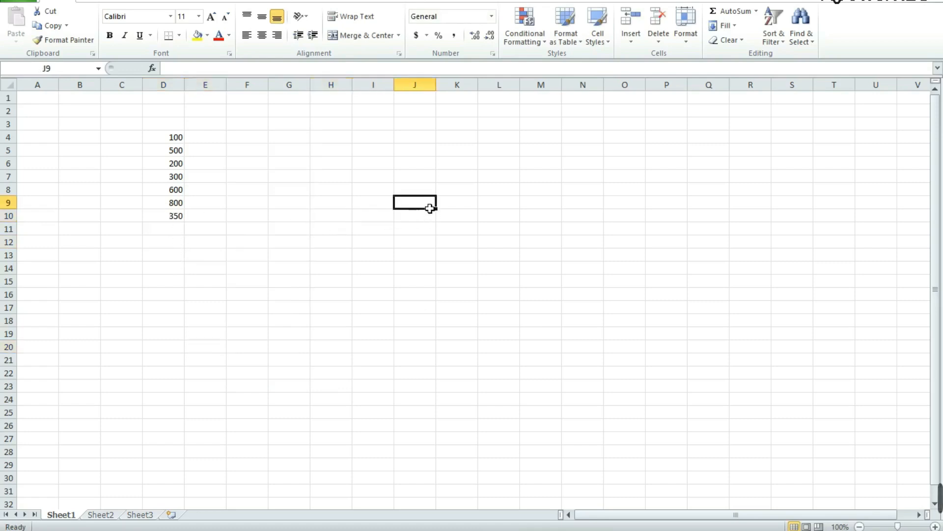
click(466, 224)
click(8, 97)
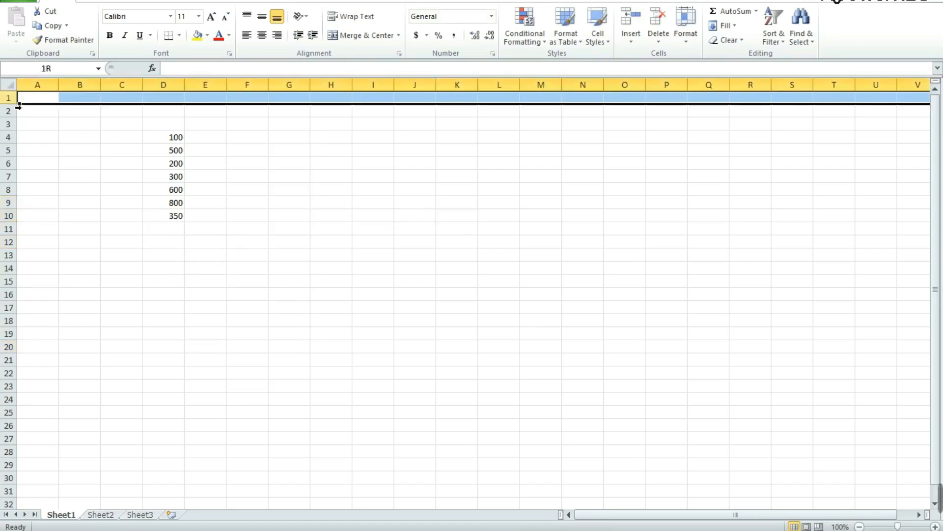
click(8, 202)
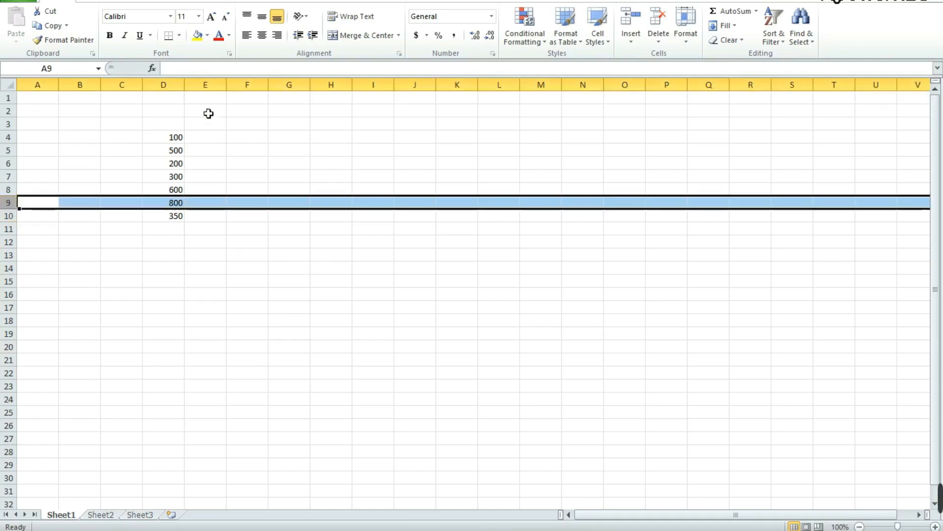
click(251, 85)
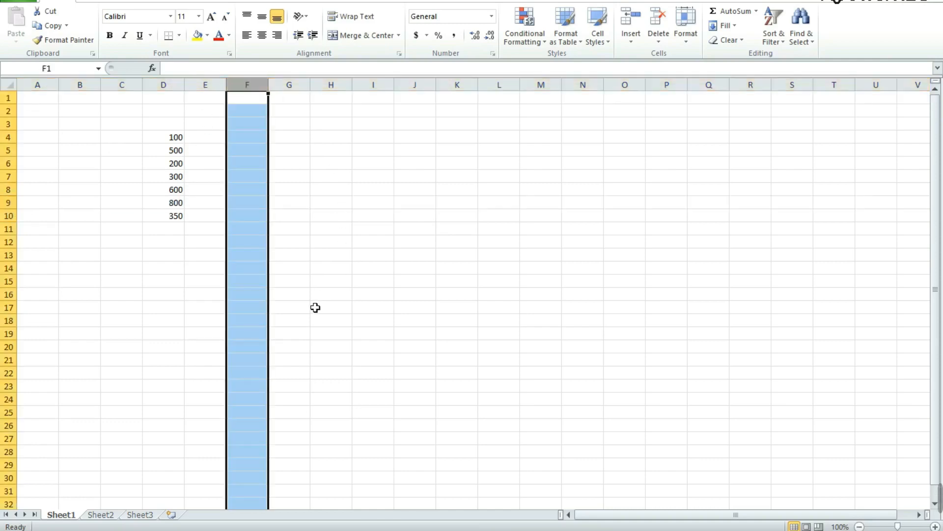
click(334, 167)
click(16, 182)
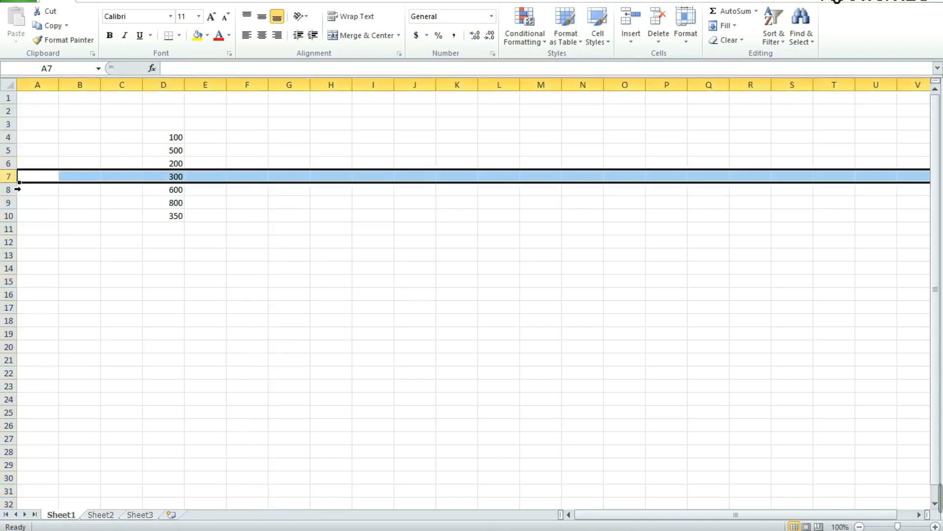
click(222, 85)
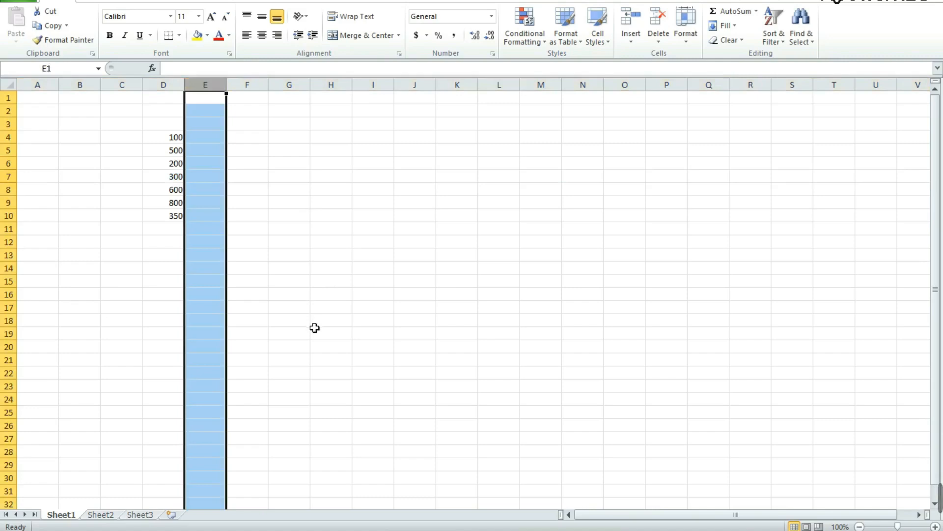
click(343, 284)
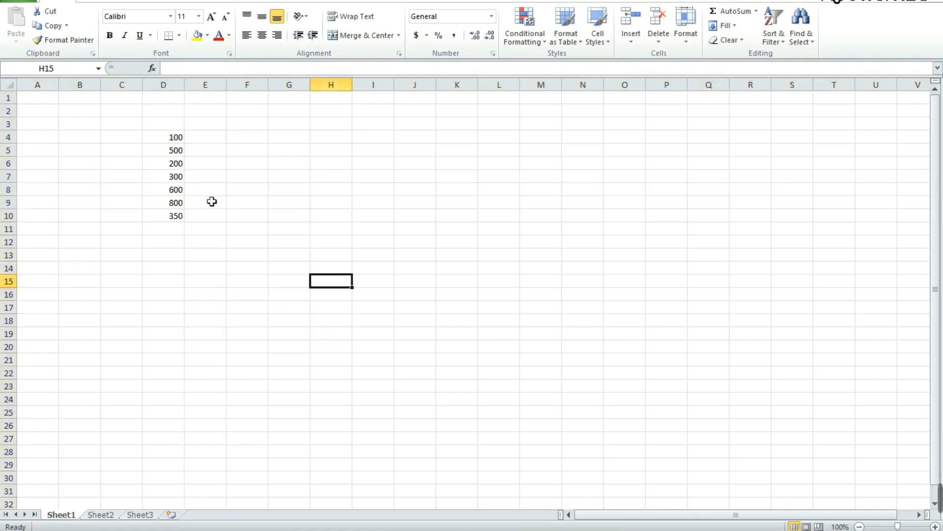
- Review the entered numbers in cells D4 to D10 one by one with their cell addresses
click(179, 141)
click(181, 155)
click(182, 167)
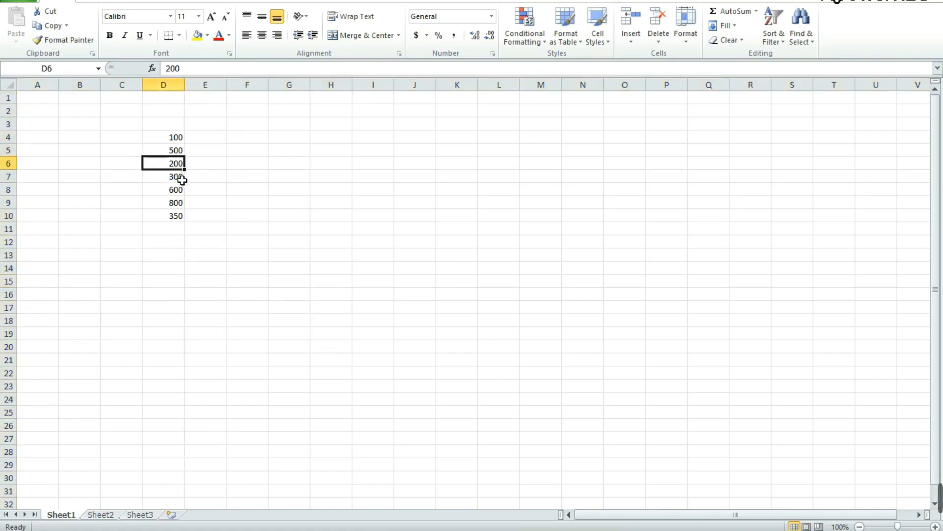
click(182, 180)
click(181, 191)
click(181, 203)
click(176, 216)
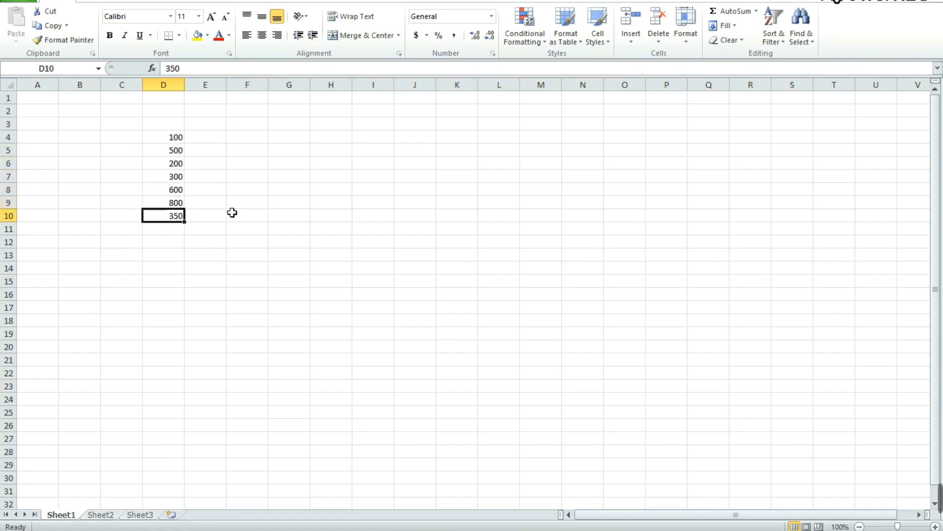
click(237, 203)
click(176, 139)
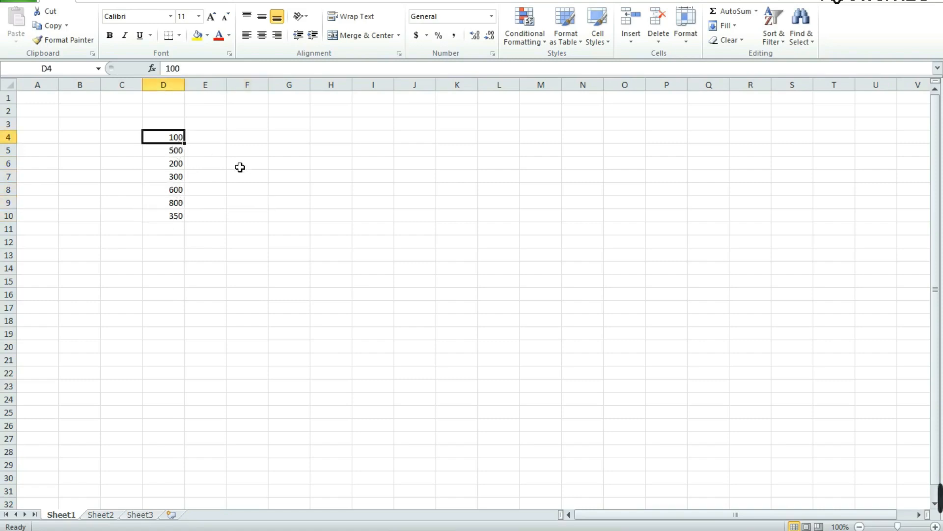
click(183, 154)
click(183, 167)
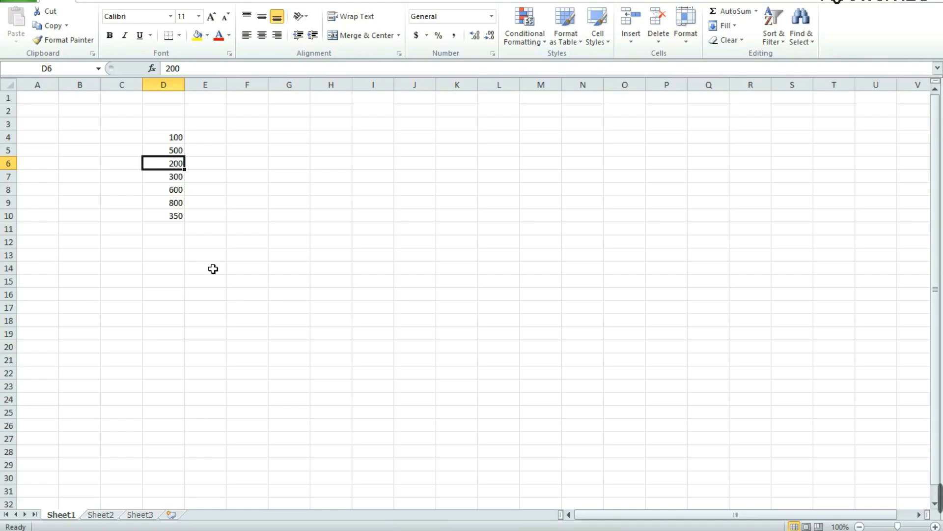
- Start a formula in cell D12 with =Sum( and leave its argument empty
click(171, 243)
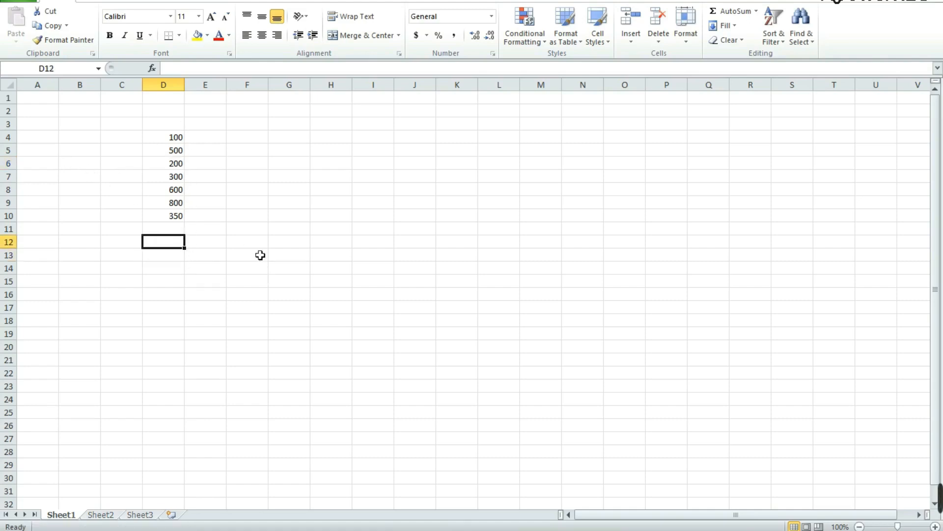
click(185, 69)
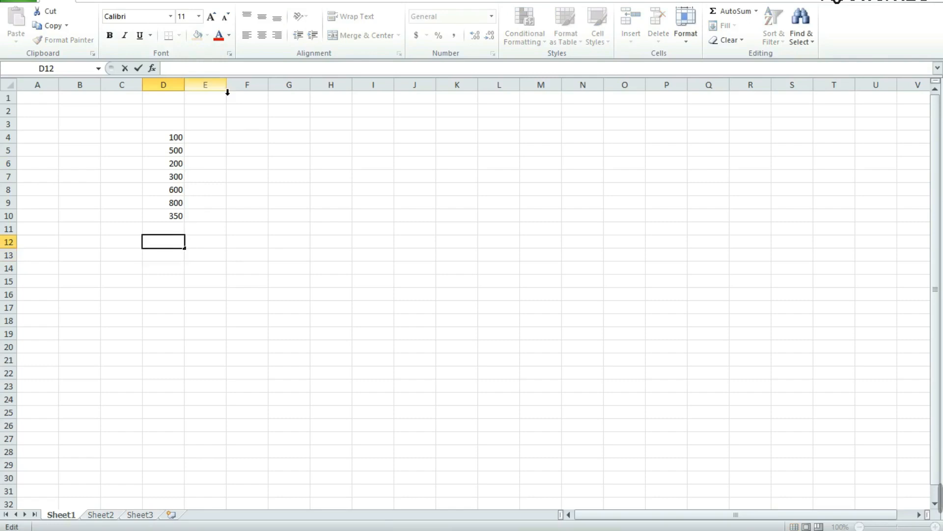
text(=)
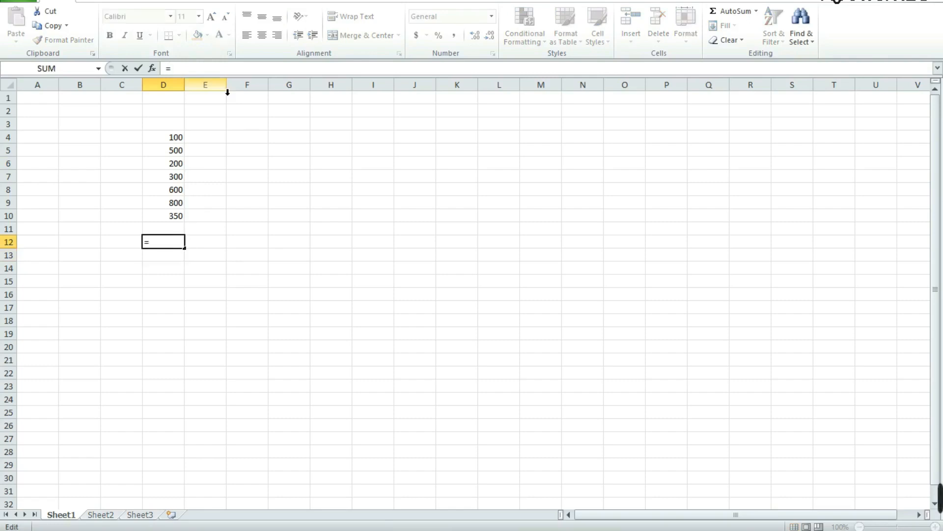
text(Su)
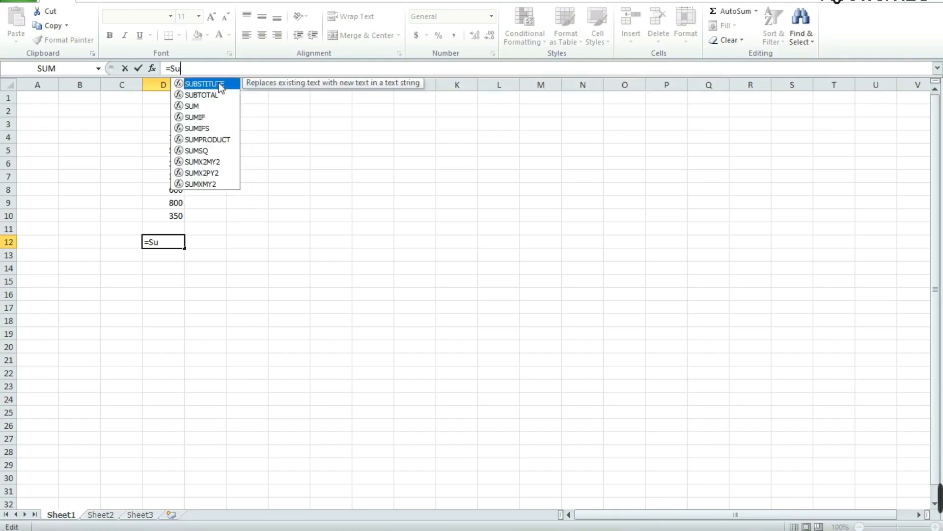
text(m)
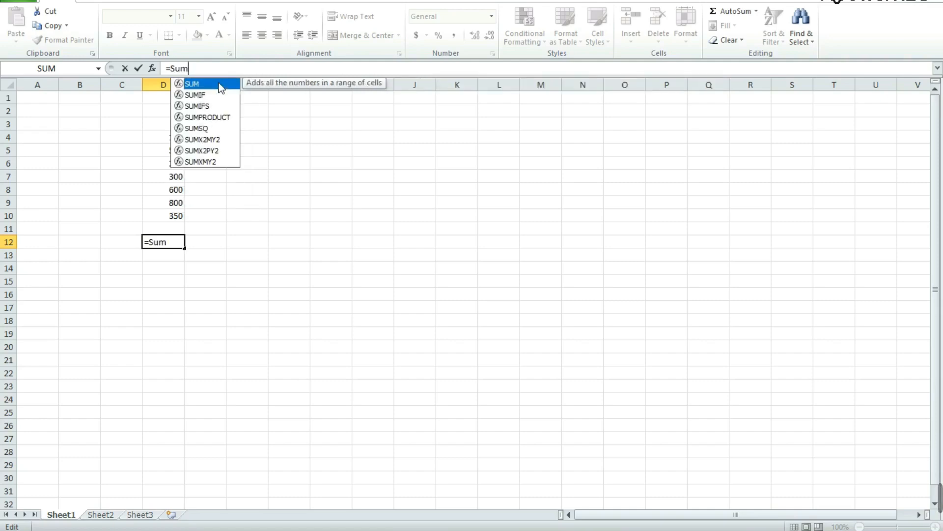
text(()
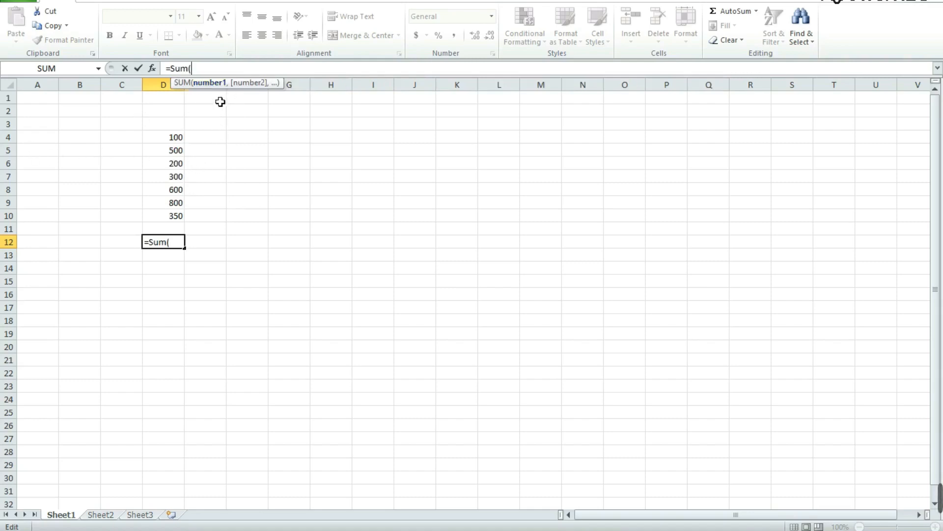
click(390, 148)
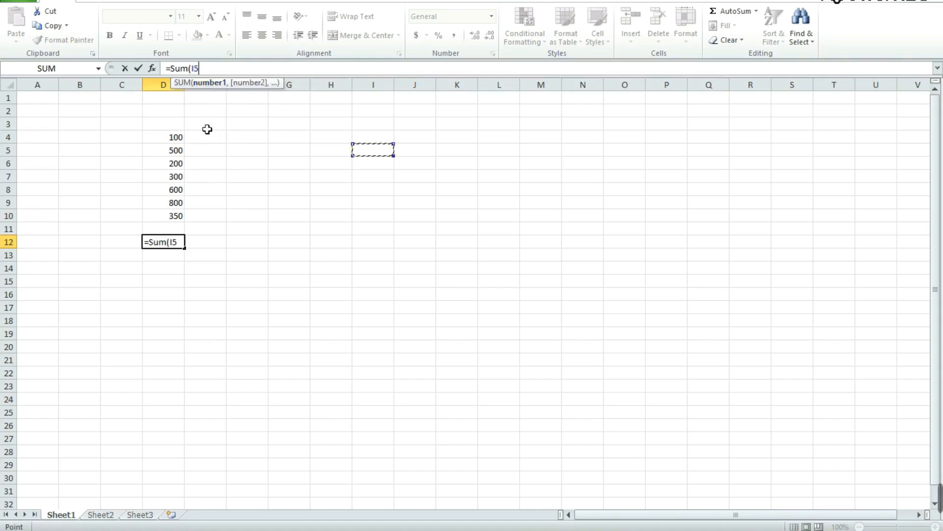
key(BackSpace)
key(BackSpace)
- Try to complete the formula in cell D12 as =Sum(d:4
text(d)
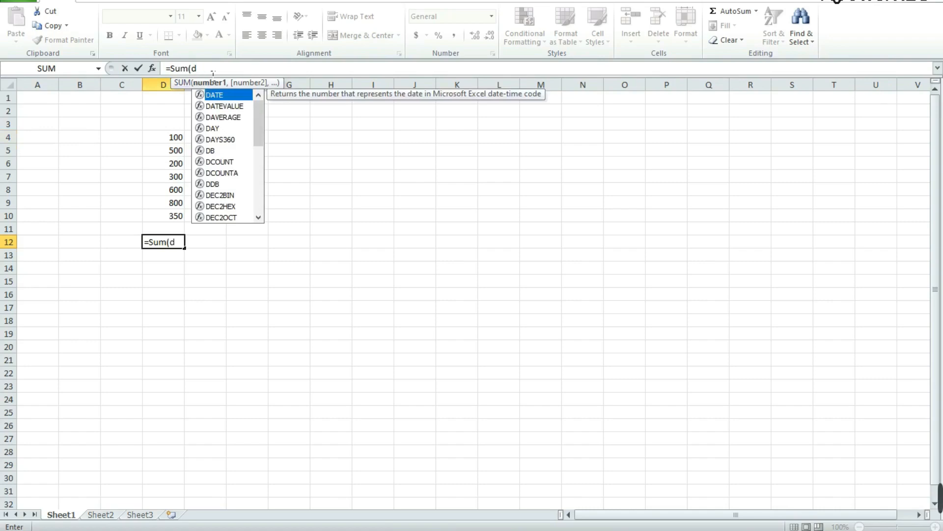
text(:)
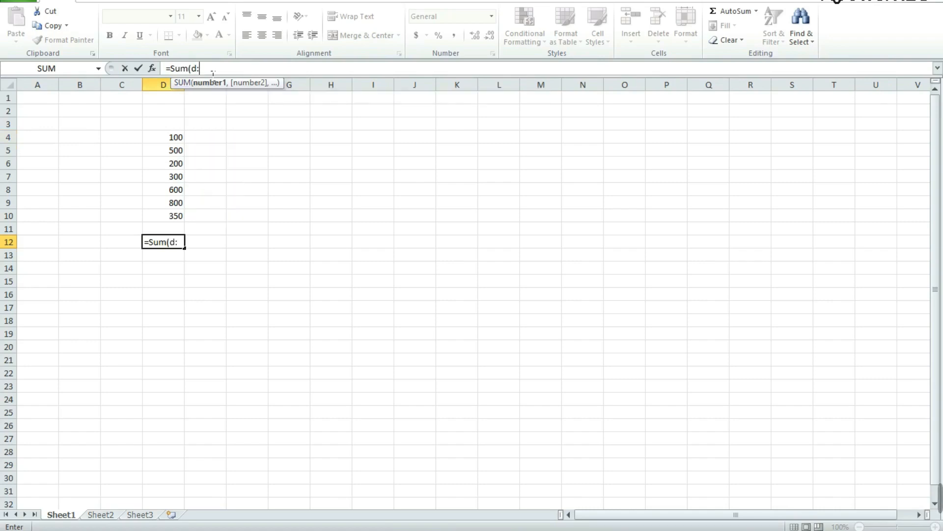
text(4)
key(Return)
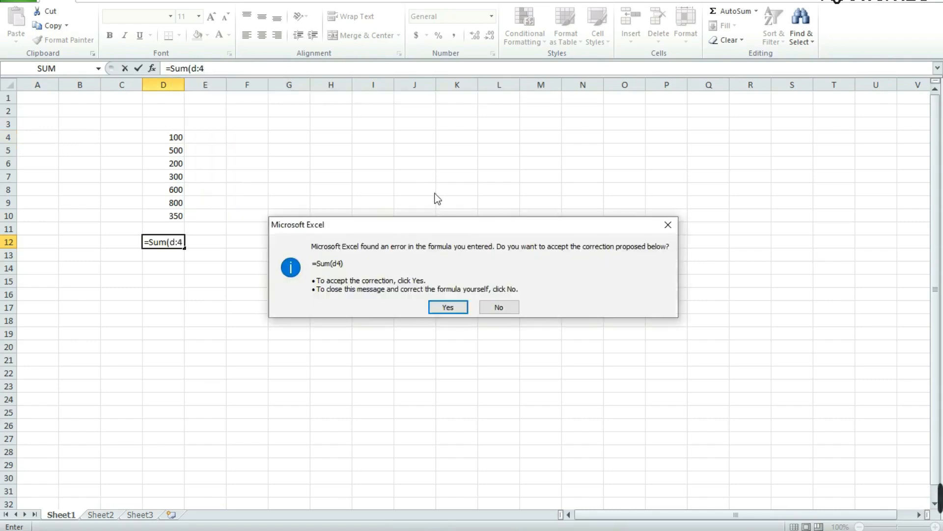
click(497, 308)
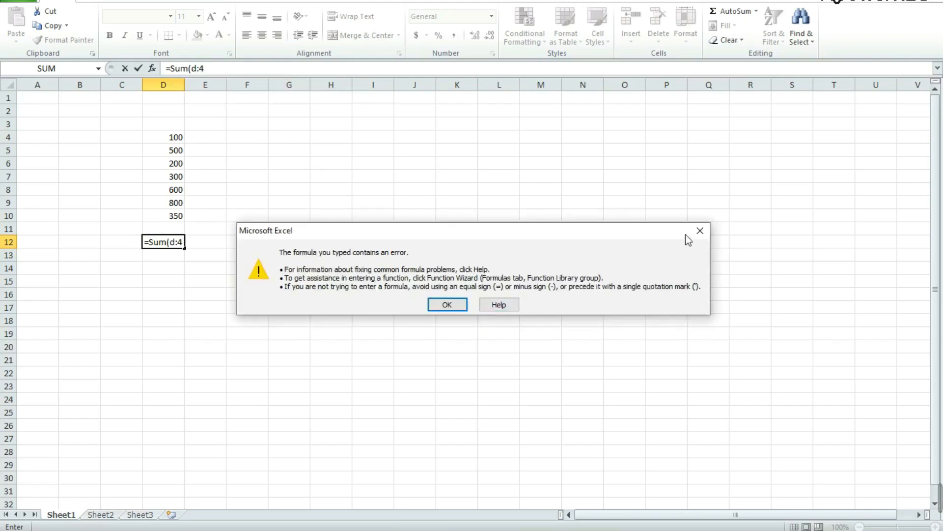
click(700, 230)
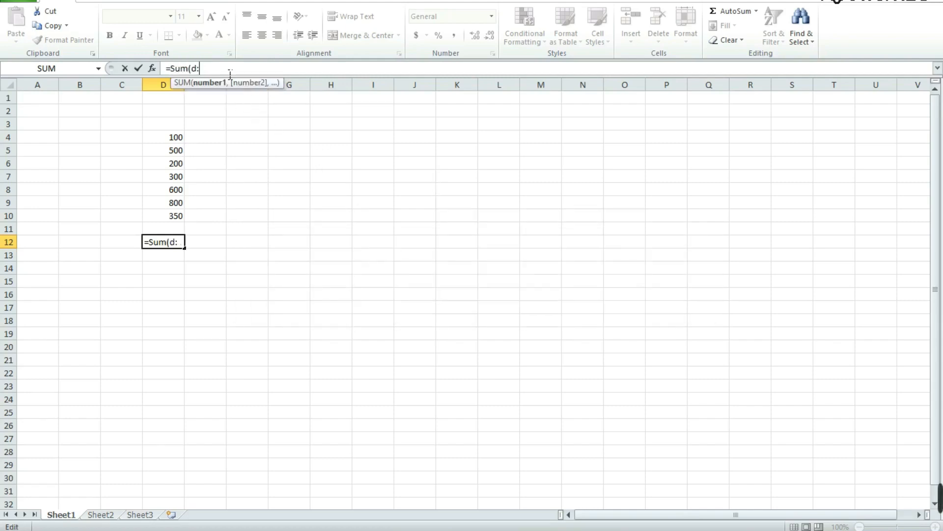
- Complete the formula in cell D12 as =Sum(d4:d5:d6:d7:d8:d9:d10) and check the entered formula
key(BackSpace)
text(4)
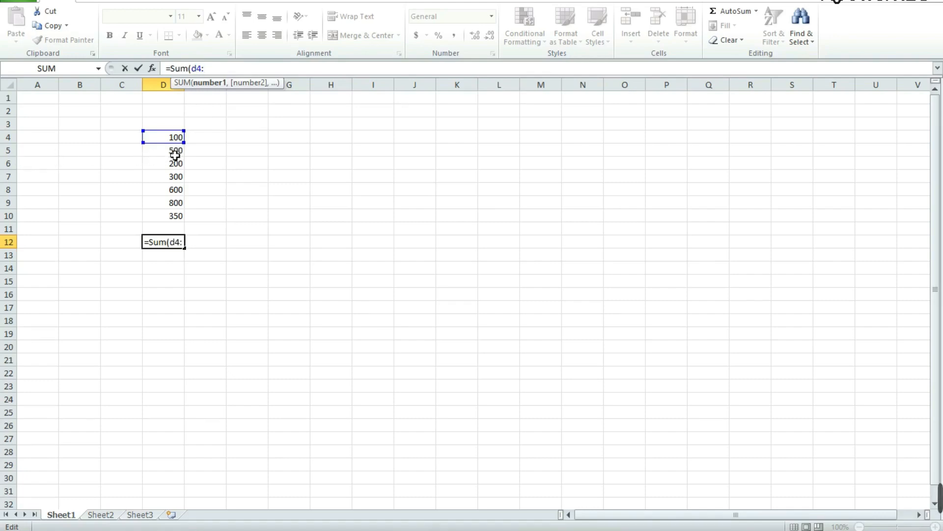
text(d5)
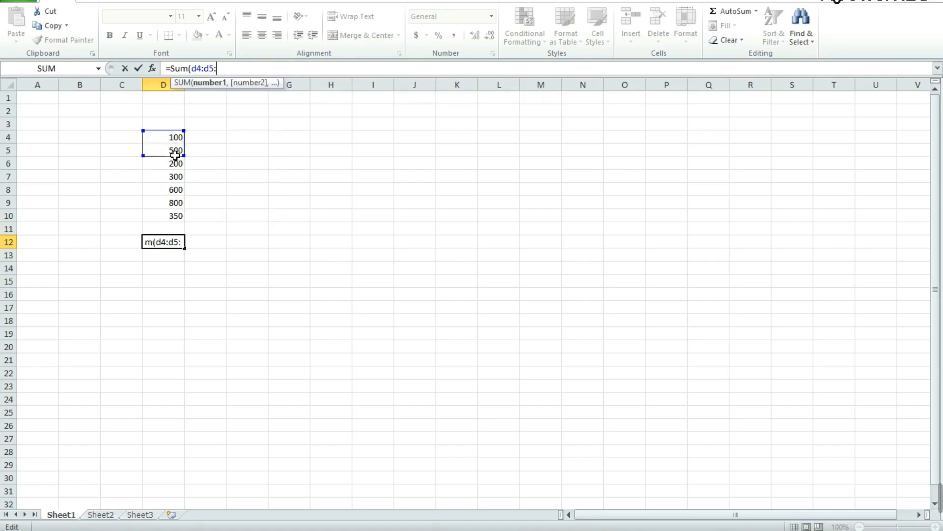
text(:d6:d7:d8:d9:d10)
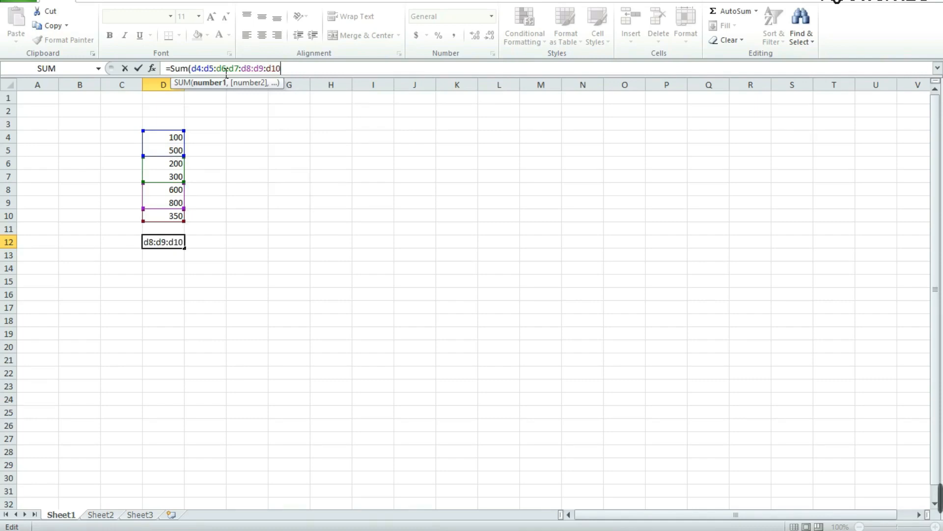
text())
key(Return)
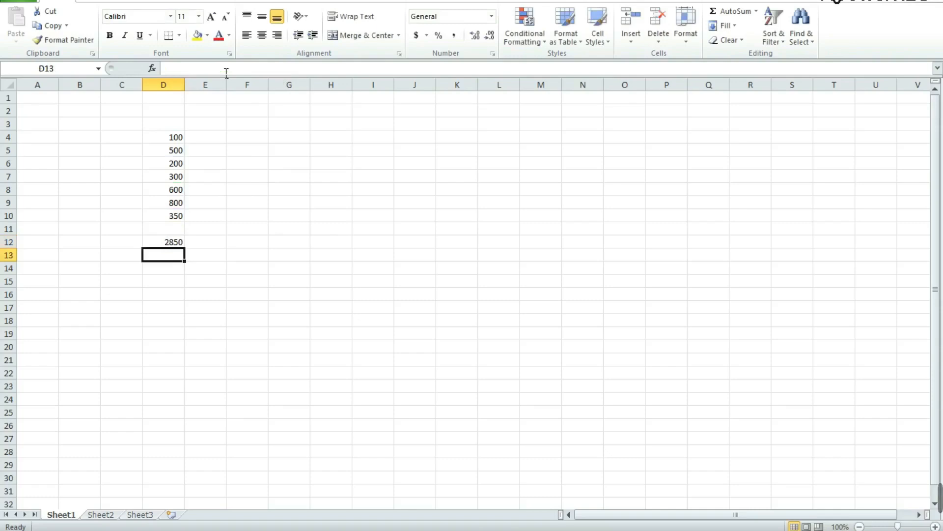
click(175, 243)
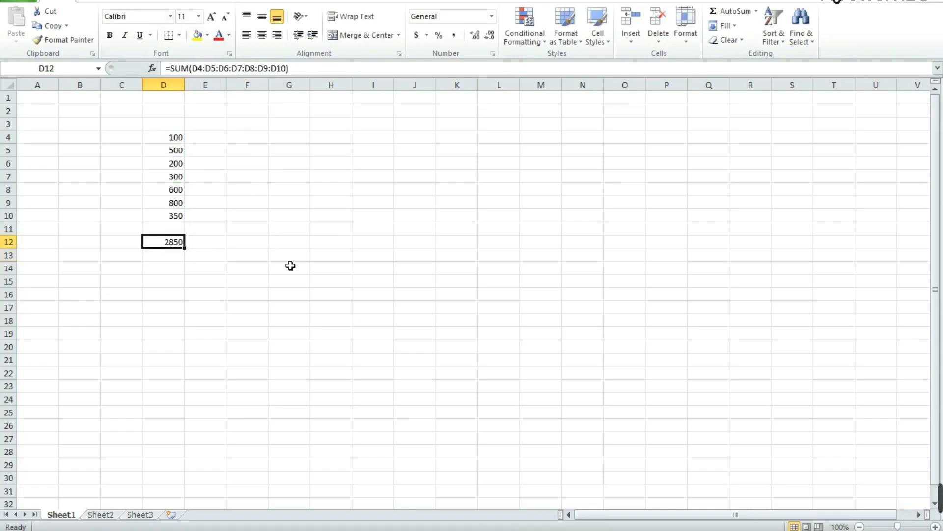
mouse_move(939, 498)
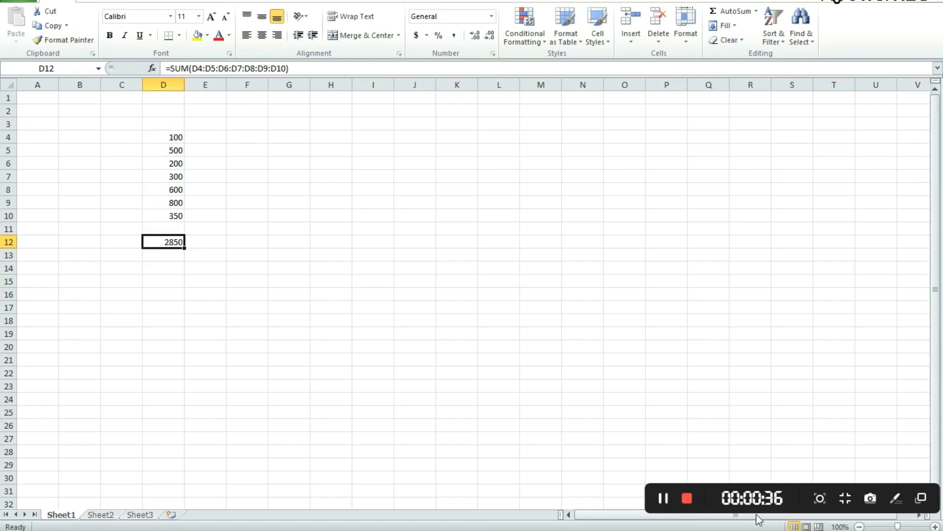
click(673, 499)
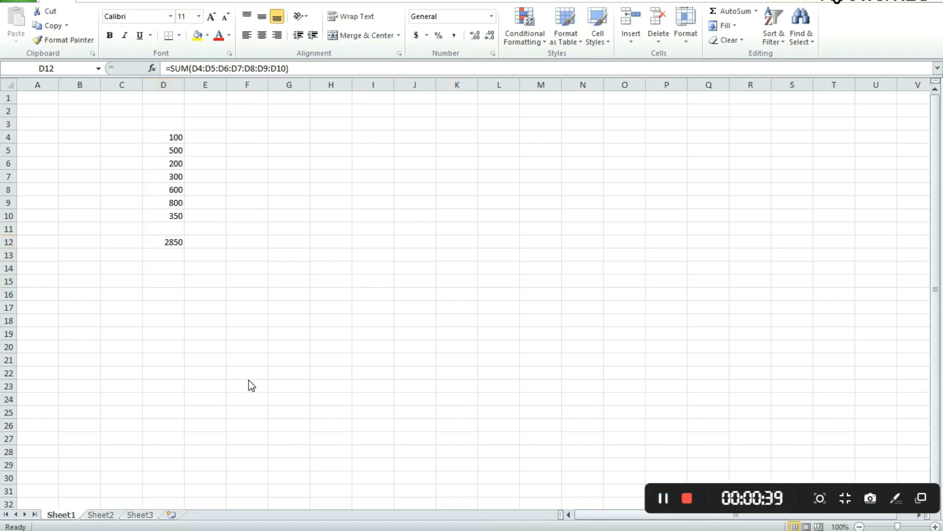
click(175, 240)
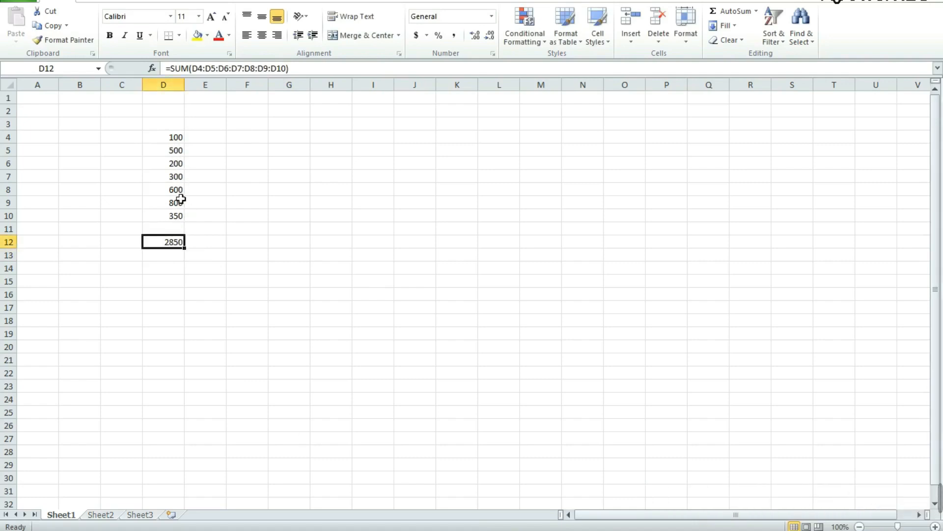
- Re-enter 600 in cell D8
click(181, 194)
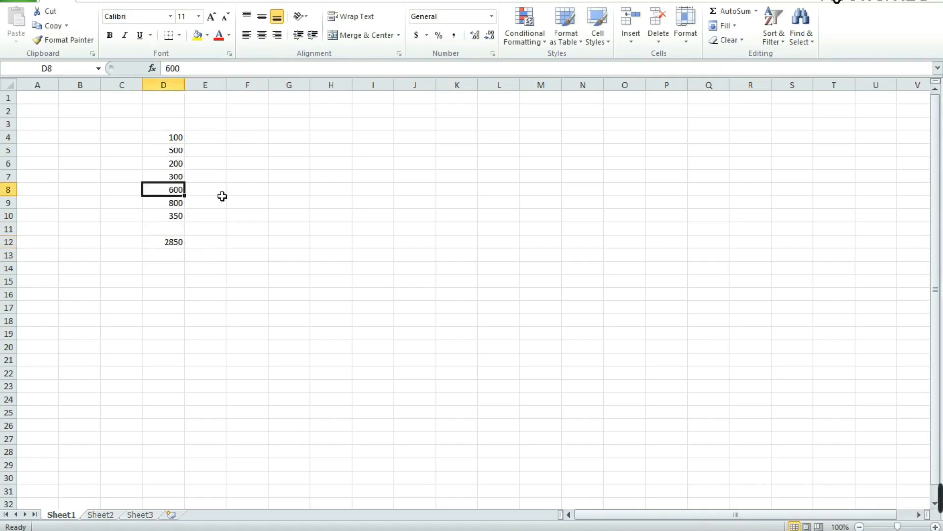
text(64)
key(BackSpace)
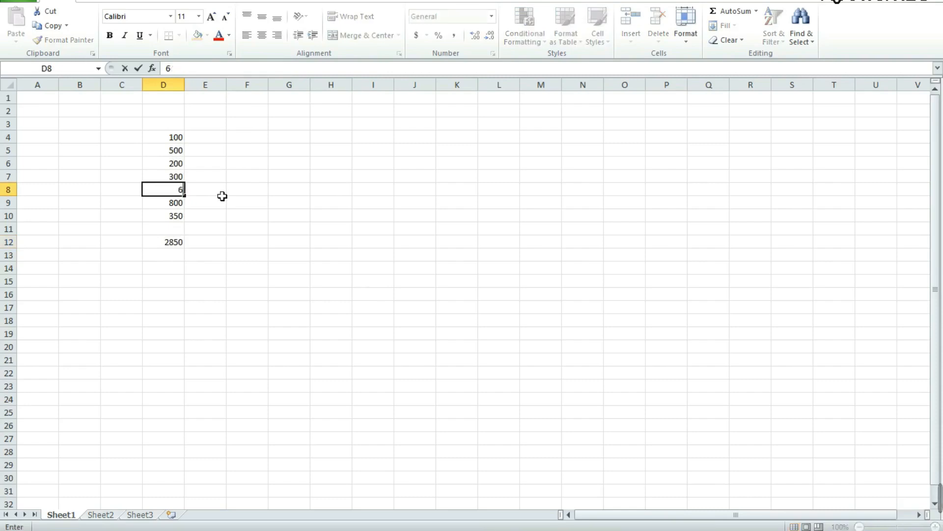
text(00)
key(Return)
click(262, 286)
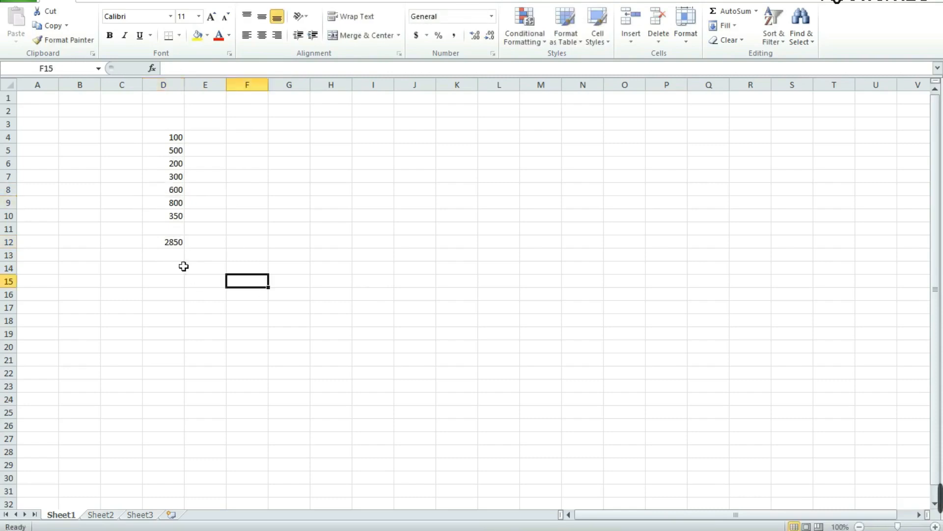
click(175, 138)
drag(184, 143, 190, 155)
click(265, 166)
key(ctrl+z)
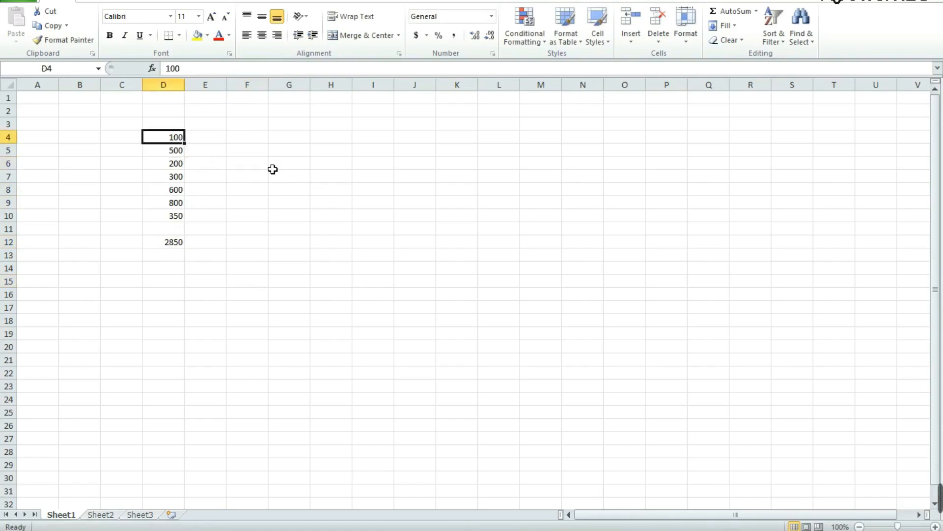
- Set cell D4 to 200 and check how the total in D12 responds
click(298, 177)
click(176, 243)
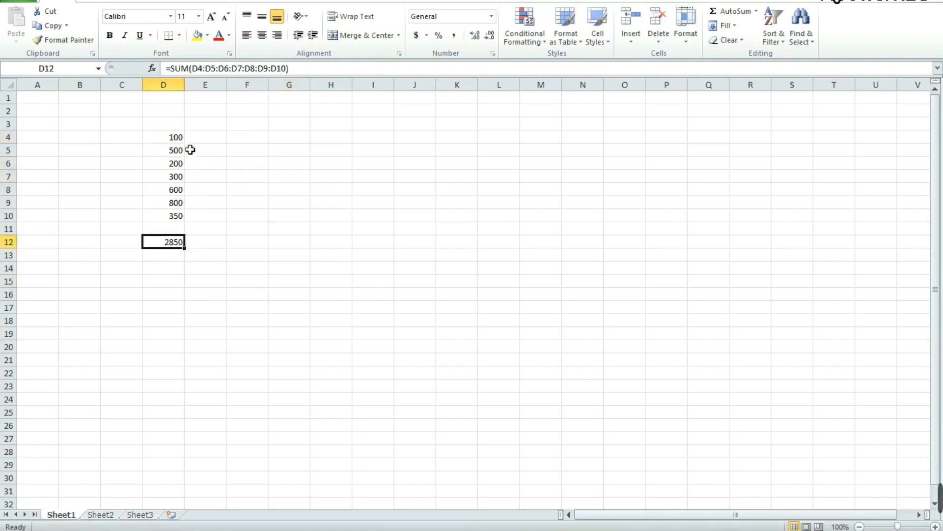
click(182, 140)
text(200)
key(Return)
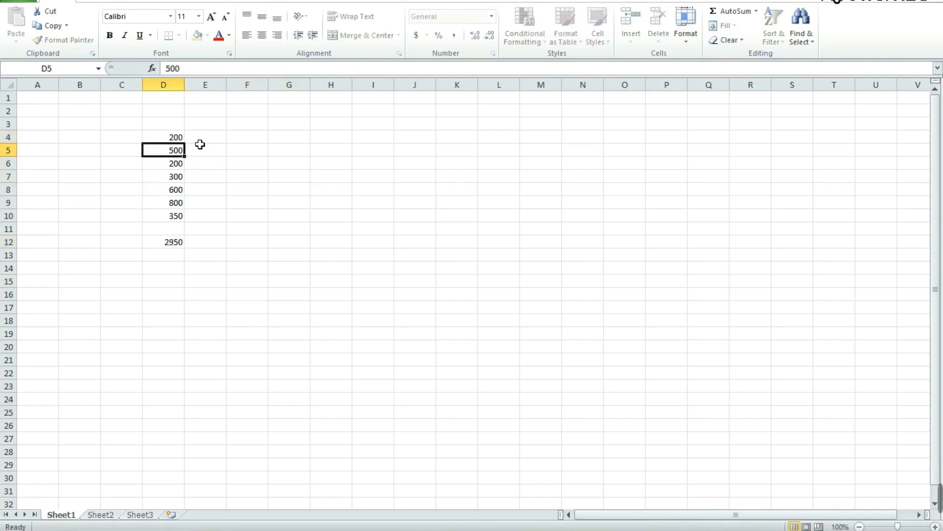
click(183, 243)
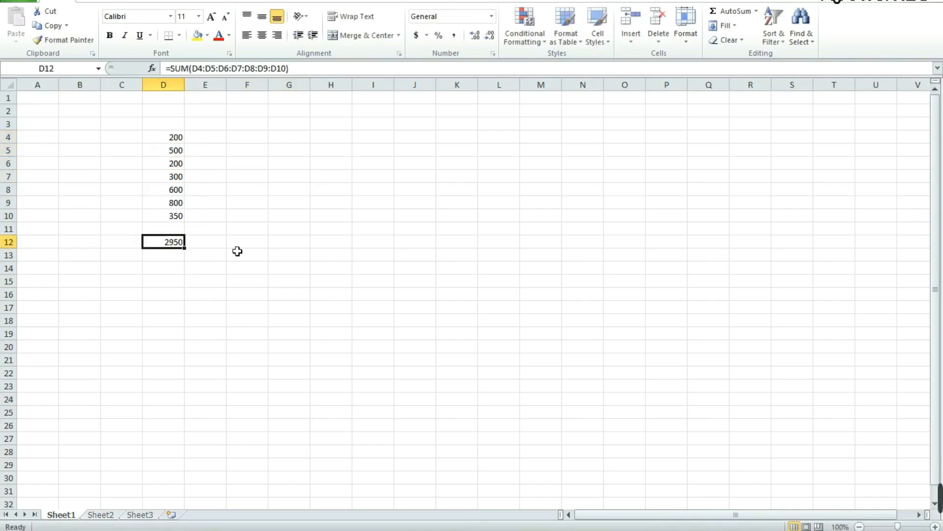
- Set cell D4 back to 100 and review the SUM formula in D12
click(244, 244)
click(181, 141)
text(1)
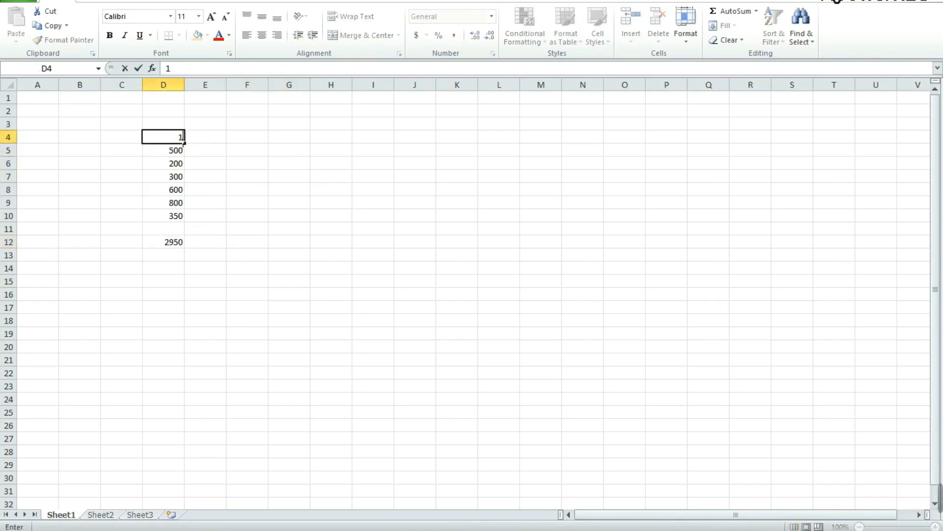
key(Return)
drag(212, 290, 209, 282)
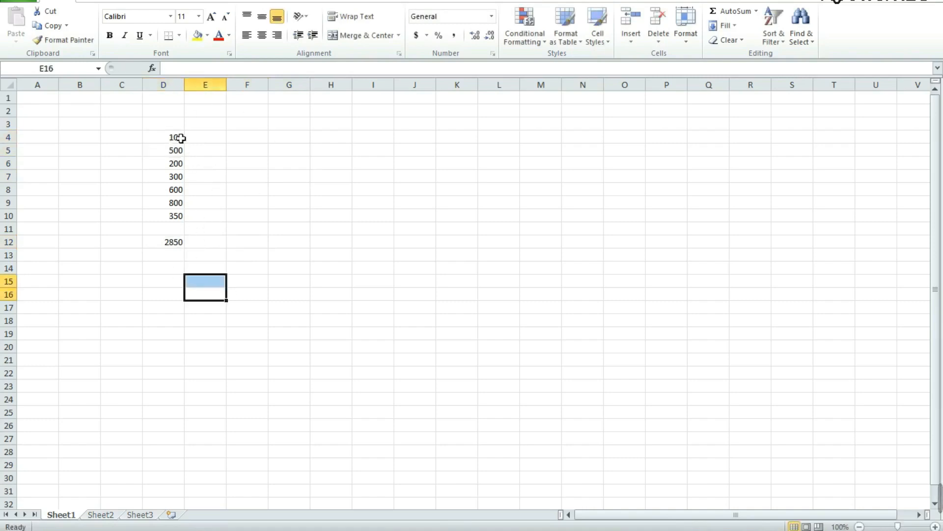
click(175, 244)
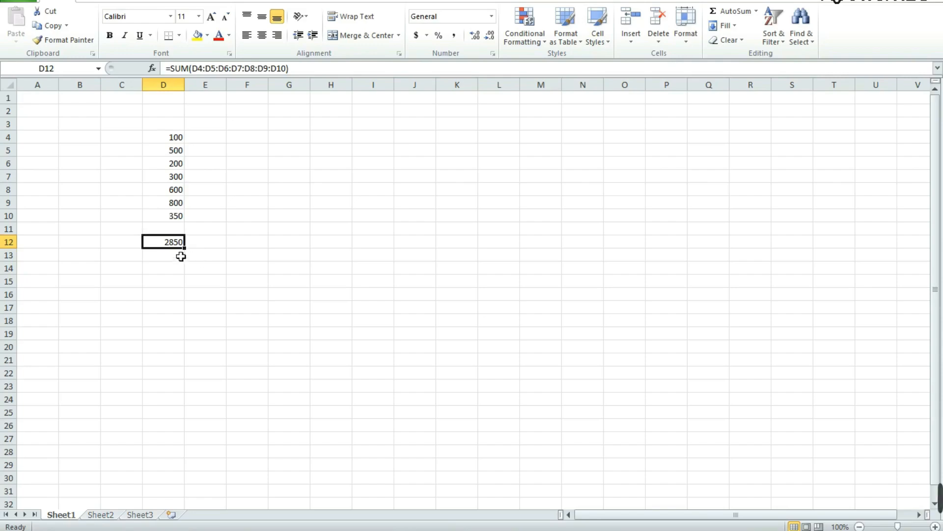
click(204, 255)
click(175, 247)
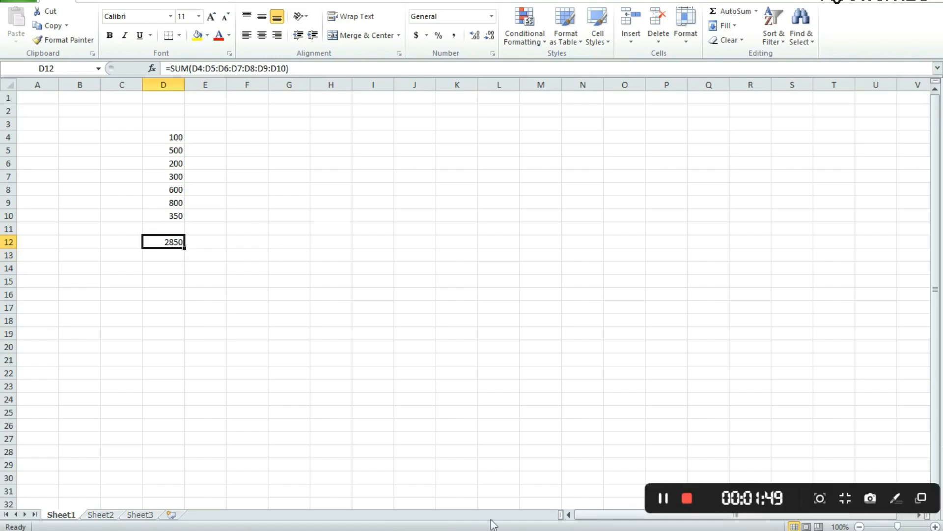
- Clear the total from cell D12 and sum D4:D14 in cell D15 with AutoSum
click(197, 255)
click(181, 247)
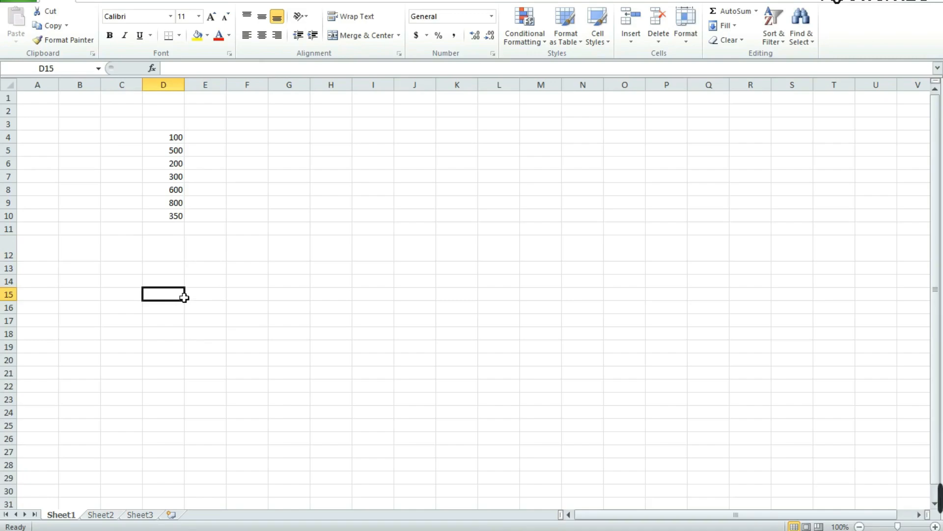
key(alt+equal)
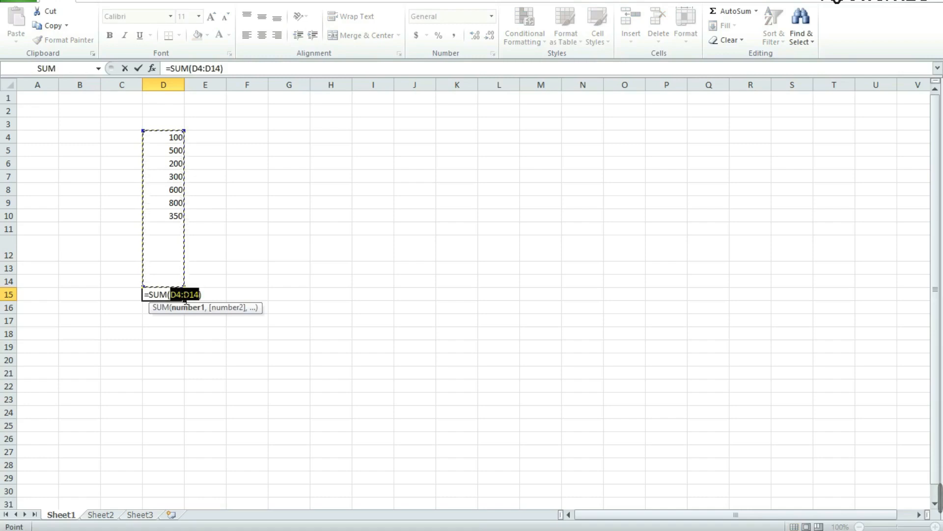
key(Return)
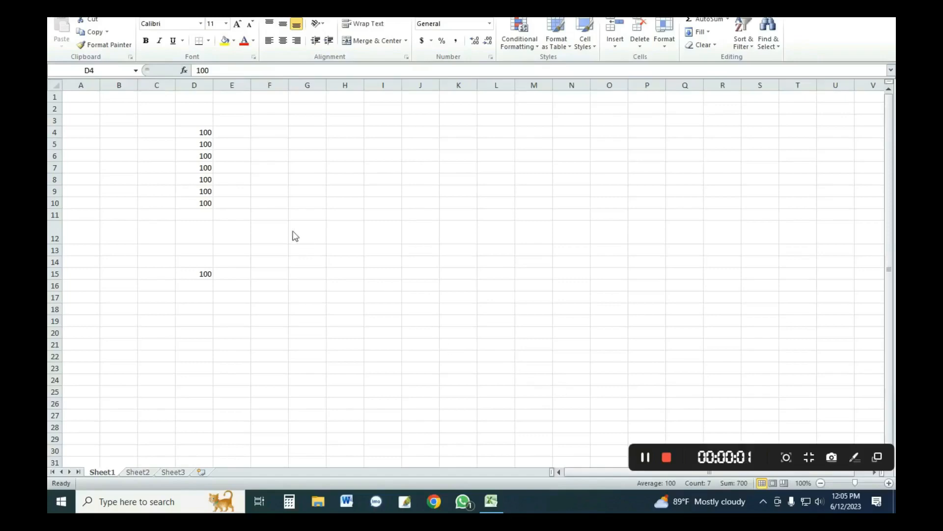
- Enter 50, 60, 20, 350, 250, 50, 20 and 50 in cells E4 to E11
click(245, 138)
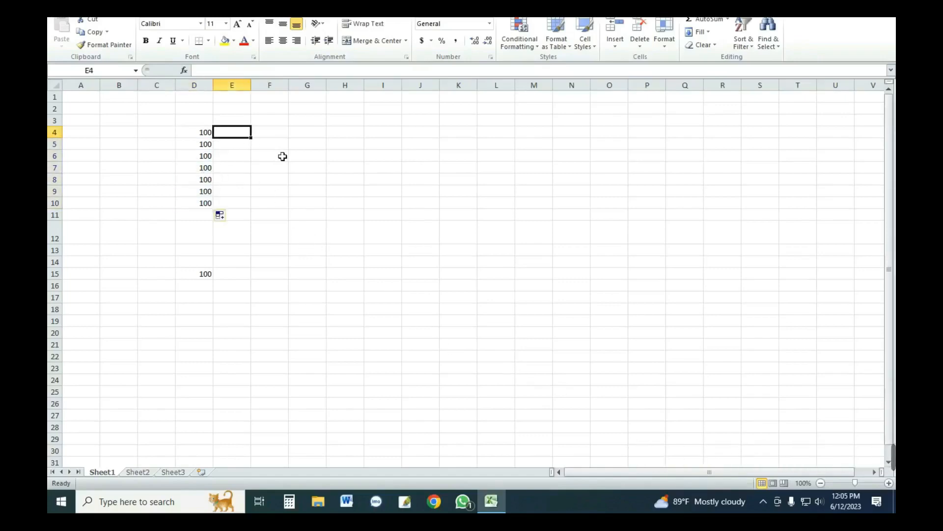
text(50)
key(Return)
text(60)
key(Return)
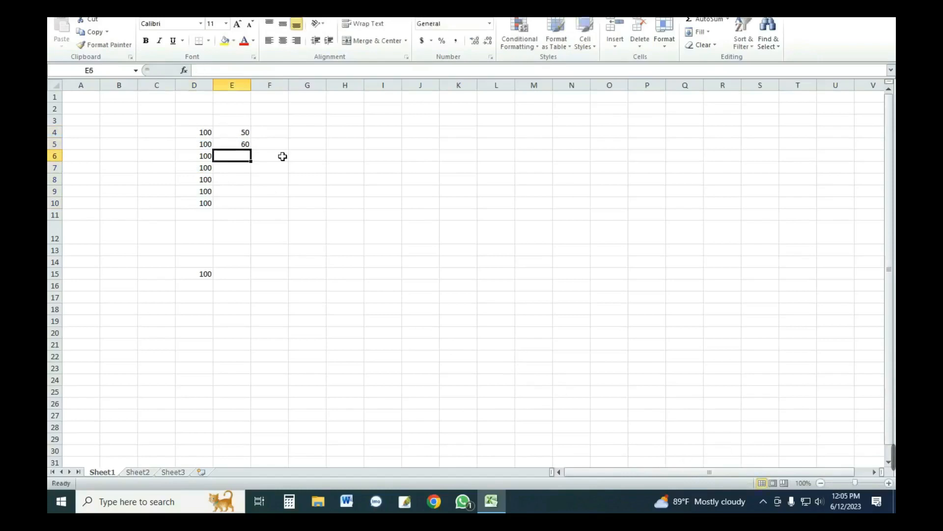
text(20)
key(Return)
text(350)
key(Return)
text(250)
key(Return)
text(50  50)
key(Up)
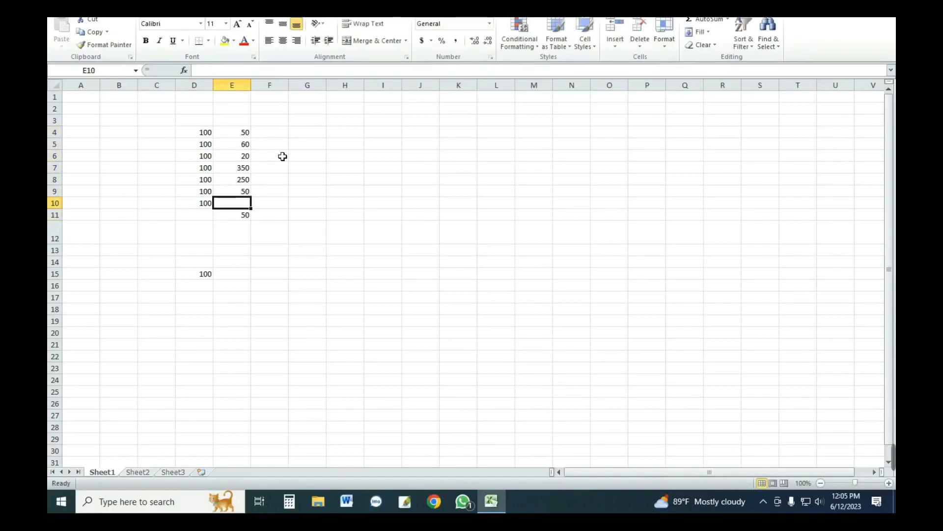
text(20)
key(Return)
- Add D4 and E4 in cell F4 with AutoSum, using the range D4:E4
click(285, 135)
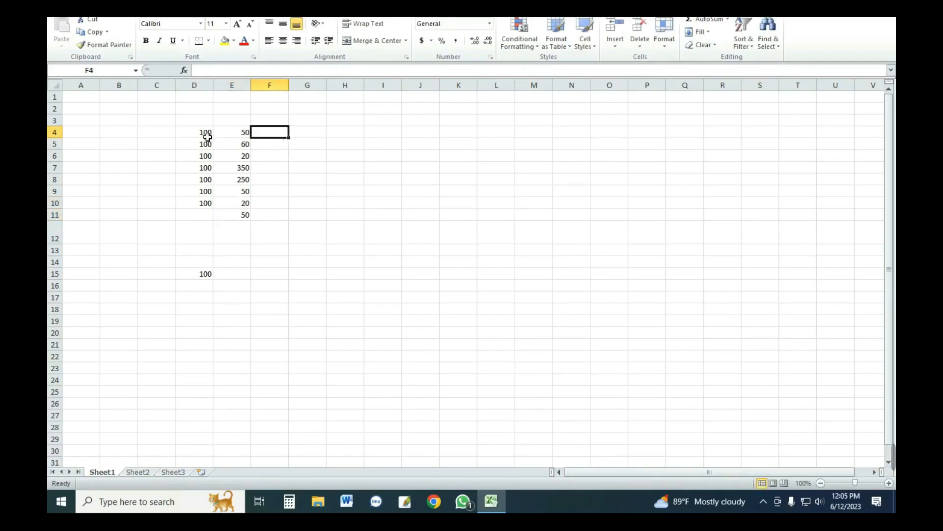
key(F2)
click(240, 134)
click(278, 134)
key(alt+equal)
key(Return)
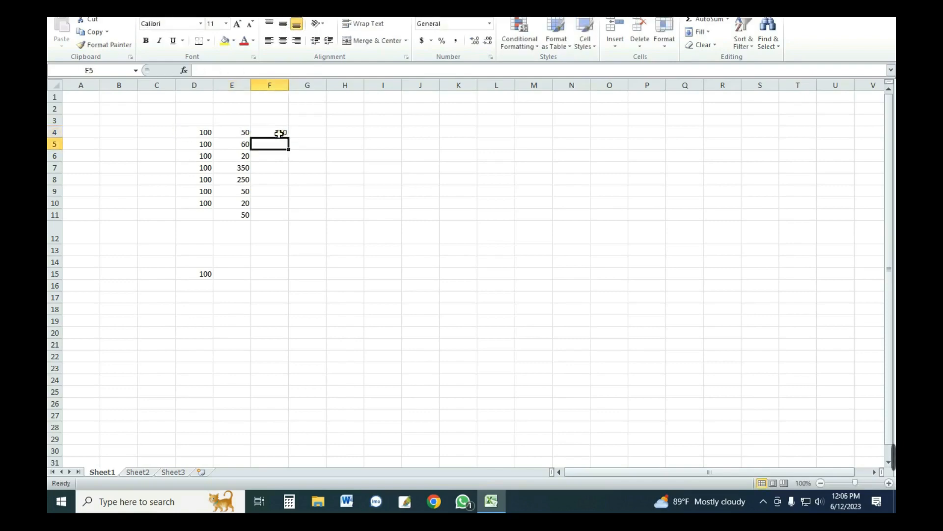
- Fill the row total formula from cell F4 down to F11
click(190, 143)
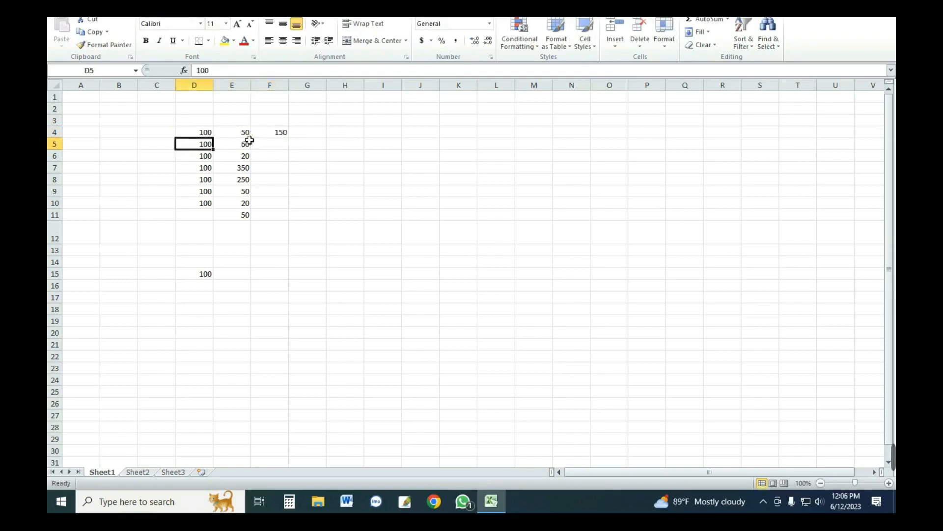
click(273, 135)
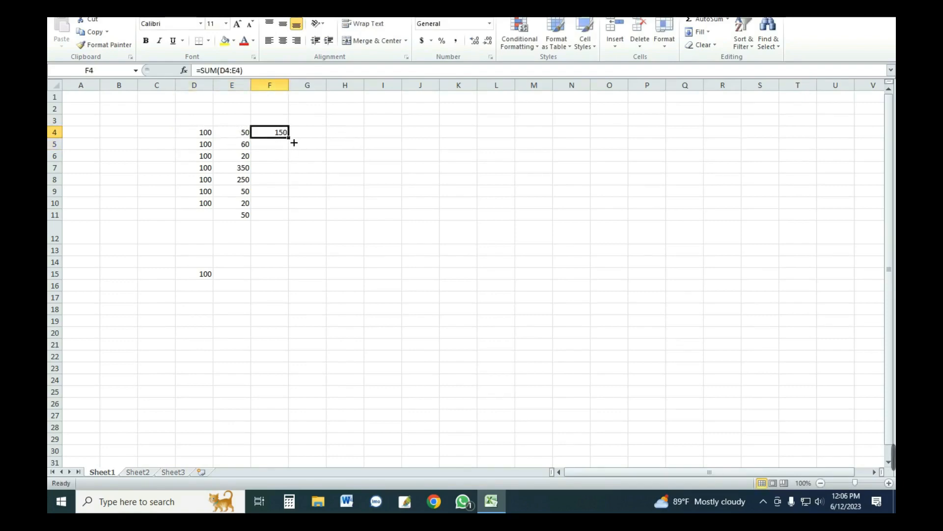
drag(294, 143, 293, 220)
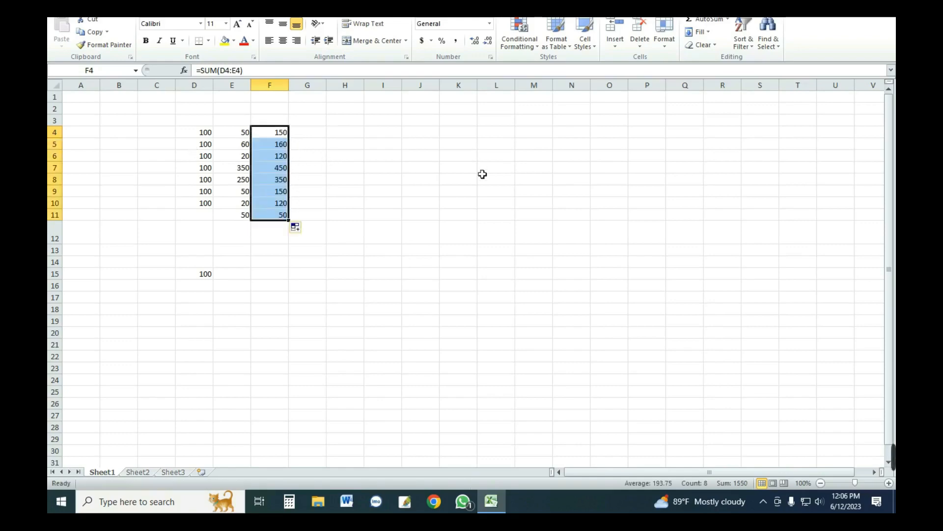
click(487, 192)
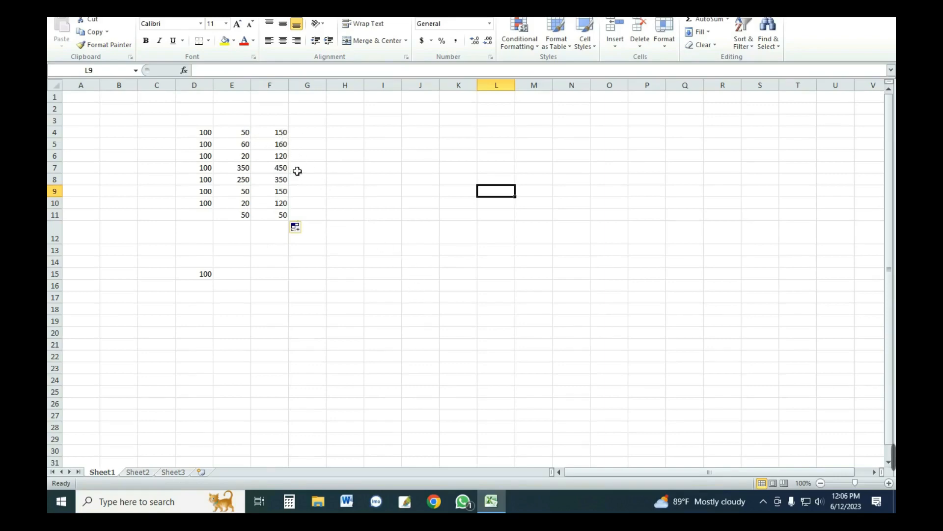
- Enter 100 in cell J17 and 150 in cell K17
click(411, 298)
text(100)
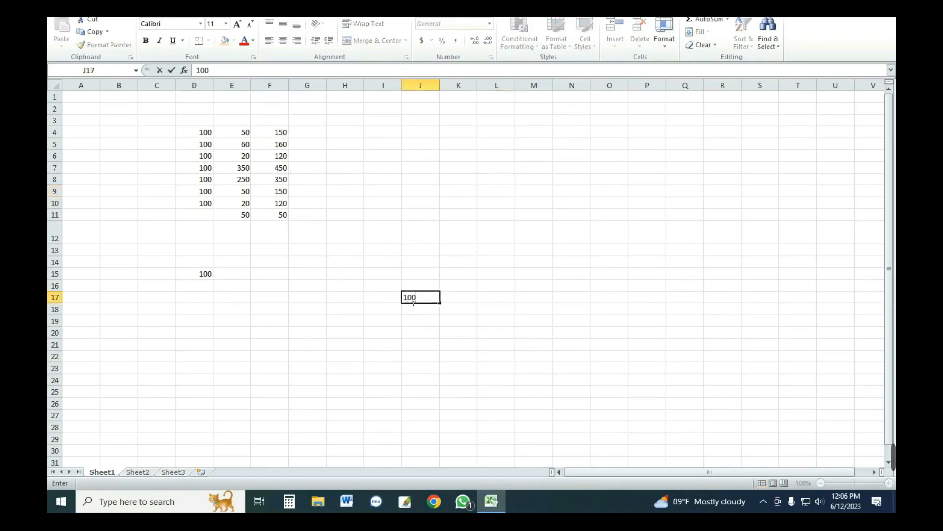
click(467, 299)
text(150)
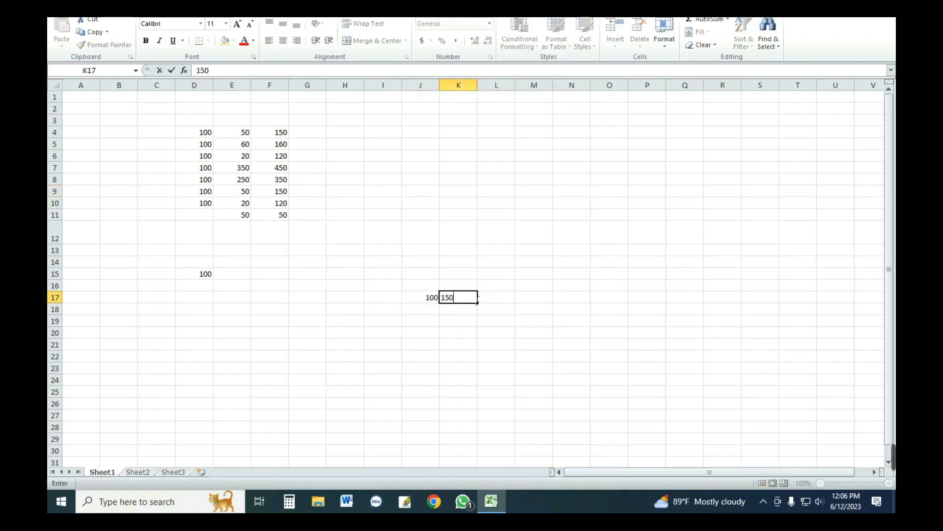
- Subtract J17 from K17 in cell K19 with the formula =K17-J17
click(465, 322)
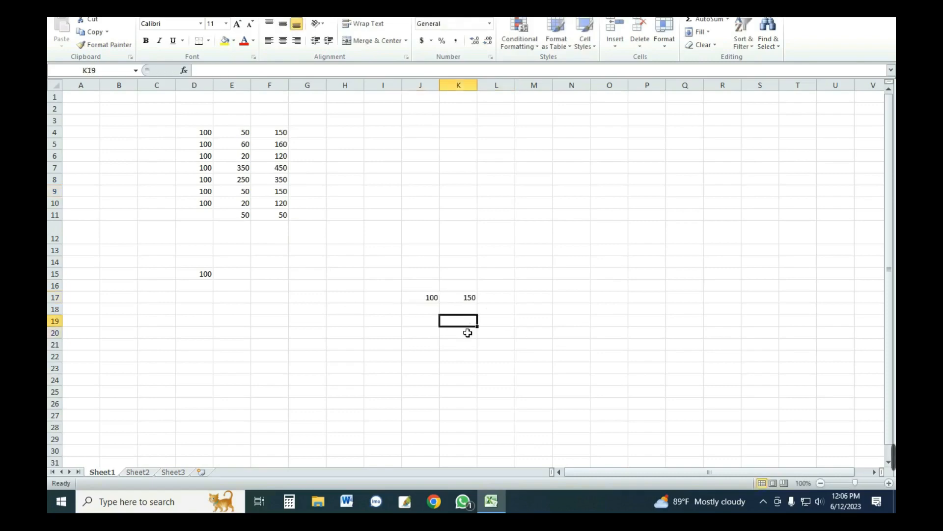
click(571, 334)
click(466, 325)
text(=)
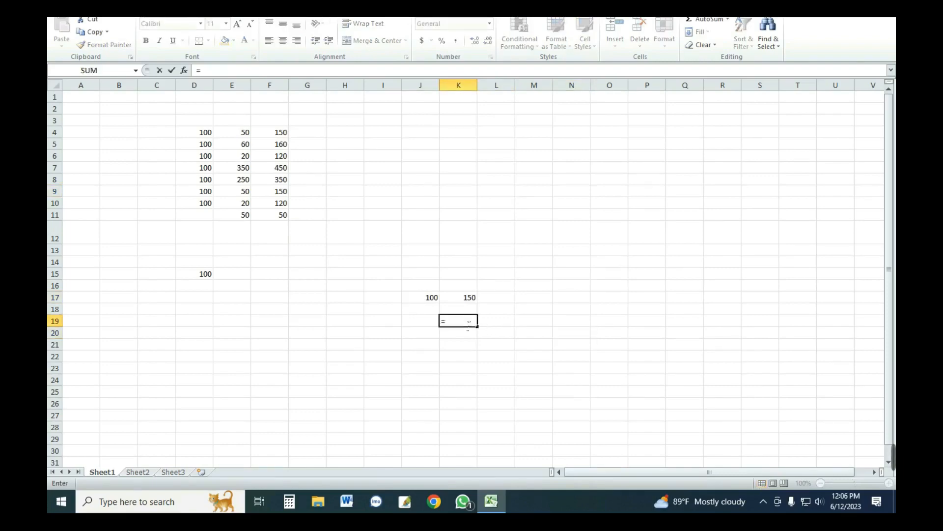
click(475, 301)
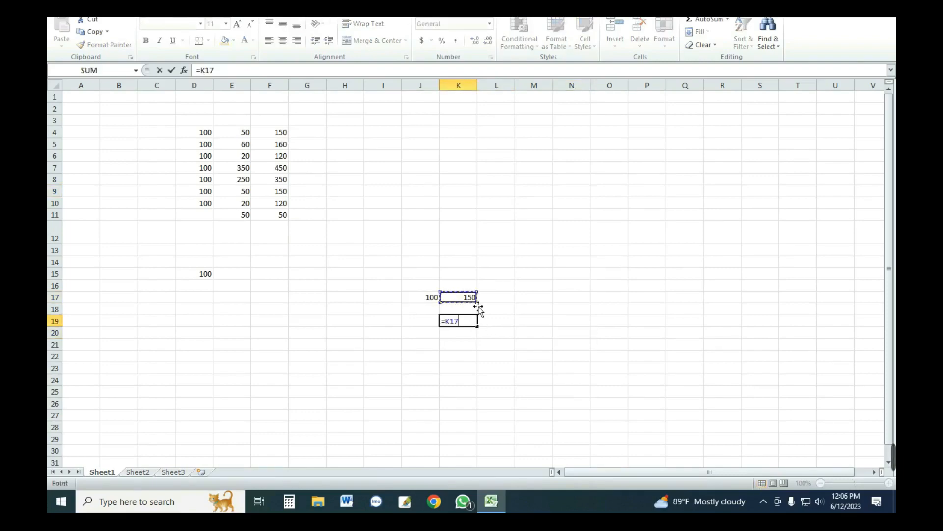
text(-)
click(433, 300)
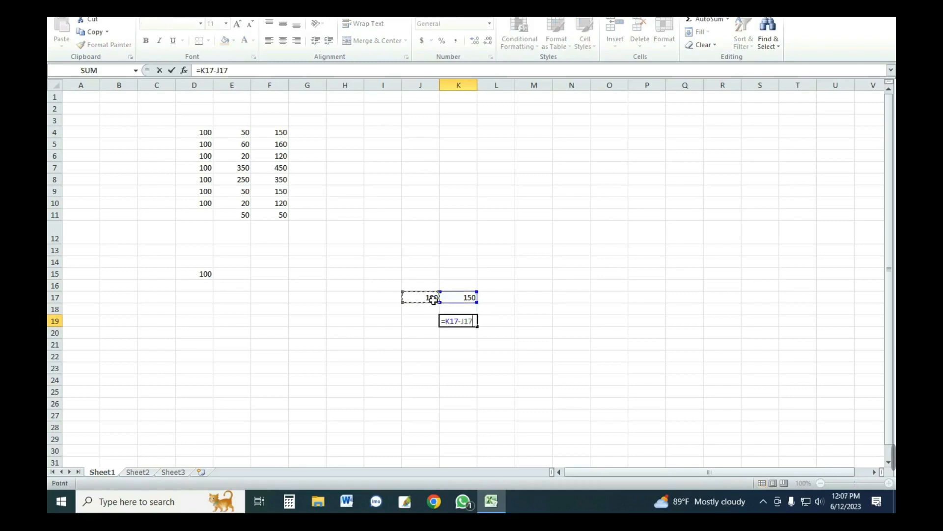
key(Return)
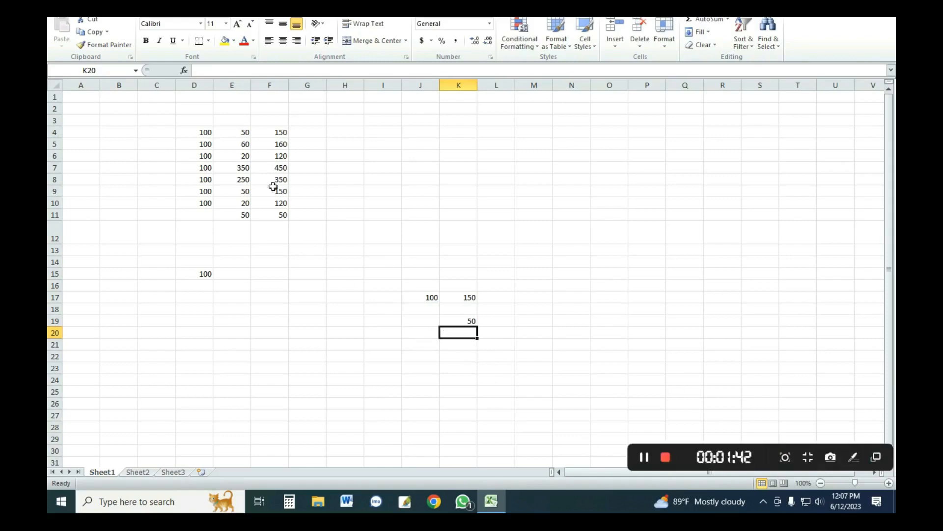
drag(206, 110, 281, 215)
drag(421, 271, 496, 344)
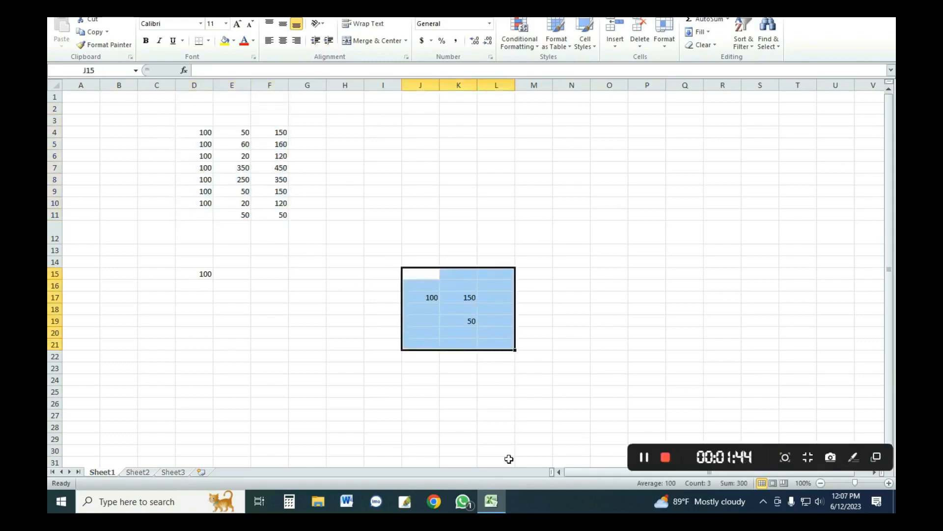
click(647, 464)
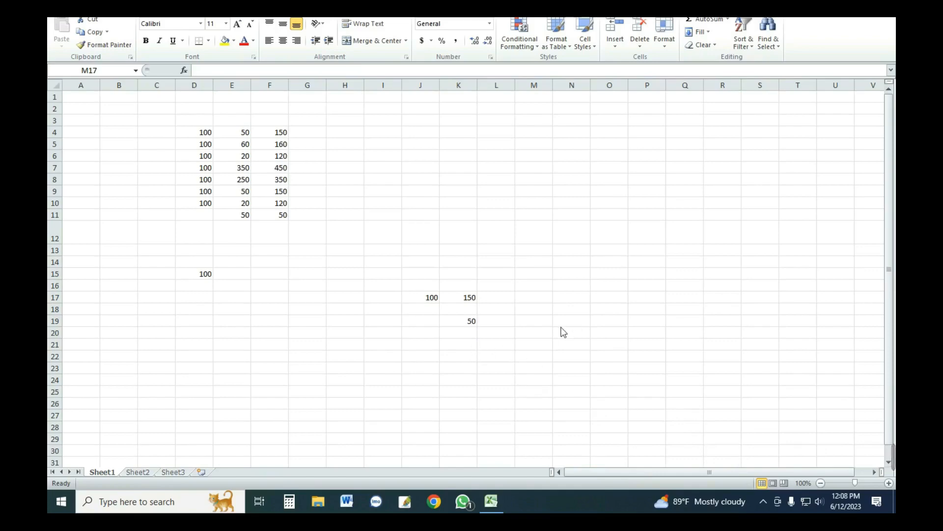
- Multiply J17 by K17 in cell M17 with the formula =J17*K17
click(539, 298)
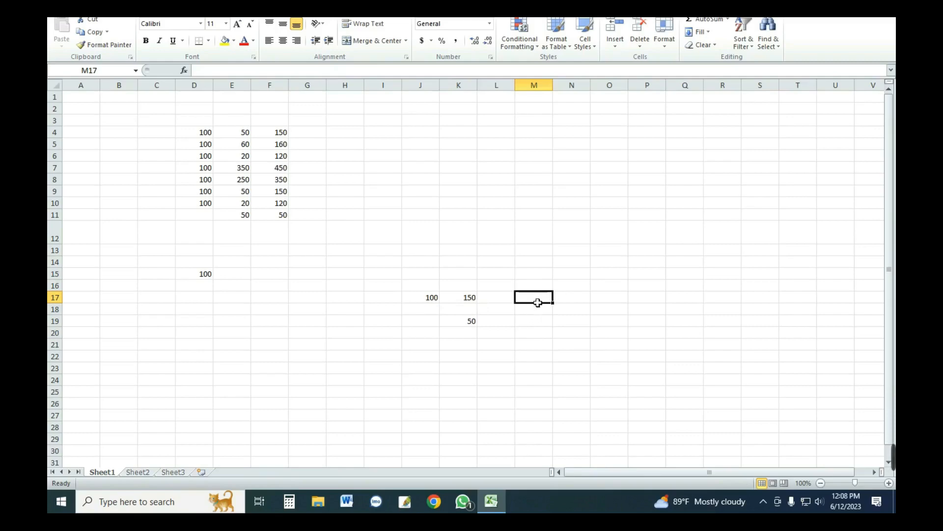
text(=)
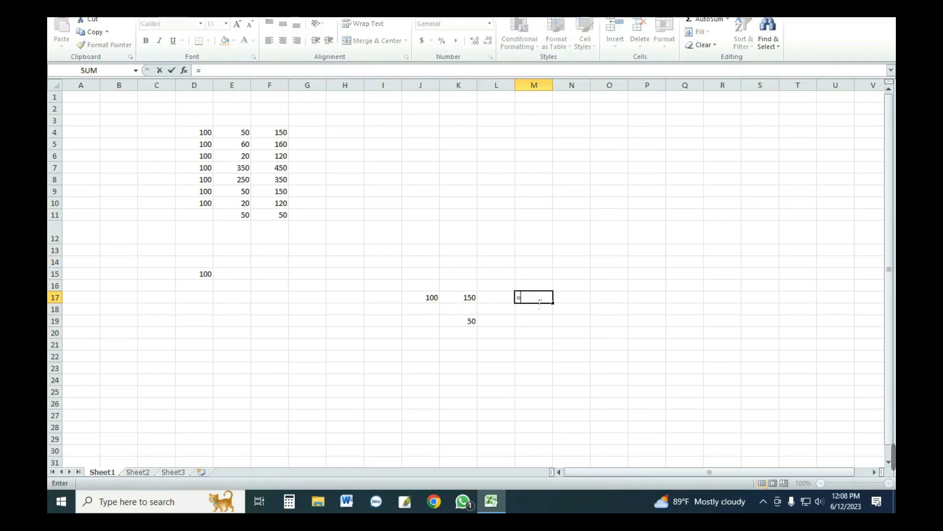
click(428, 297)
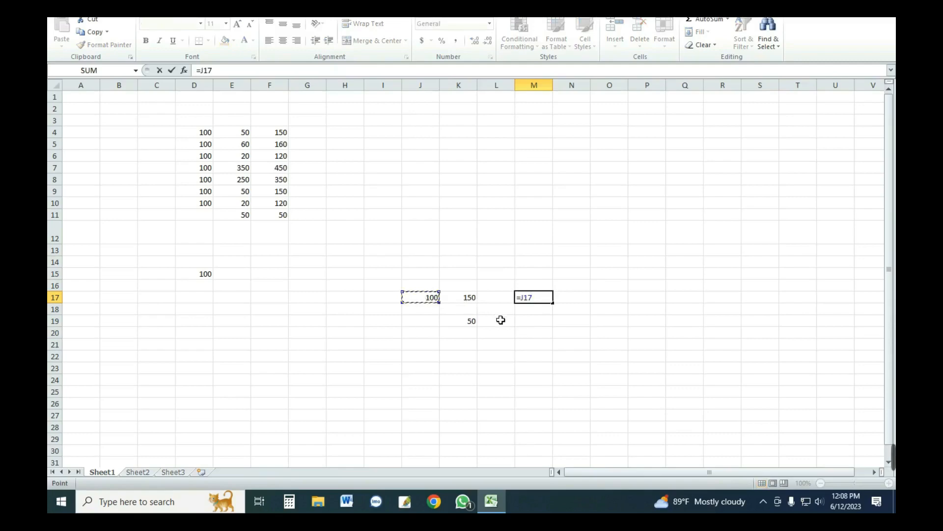
text(*)
click(478, 302)
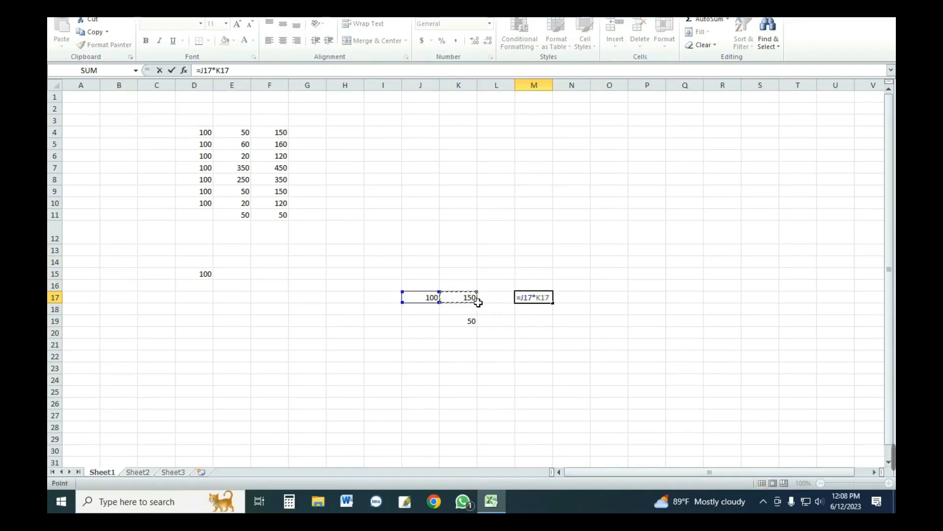
key(Return)
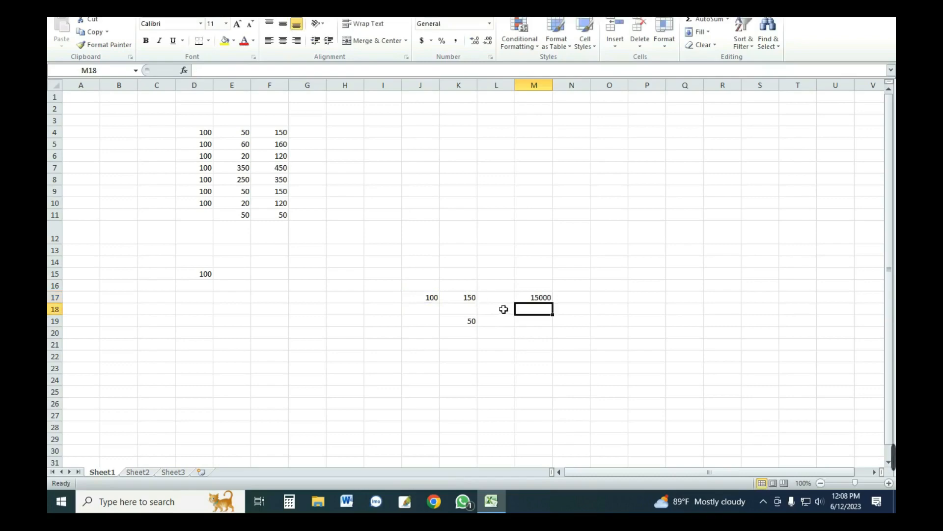
- Try dividing J17 by K17 in cell M22 with the formula =J17/K17, and clear that cell again
click(550, 344)
click(484, 365)
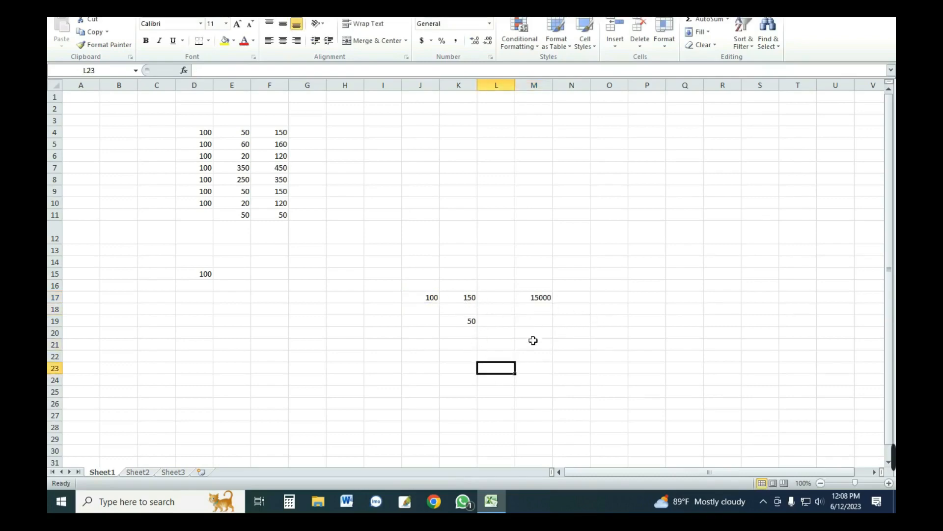
click(559, 374)
click(538, 358)
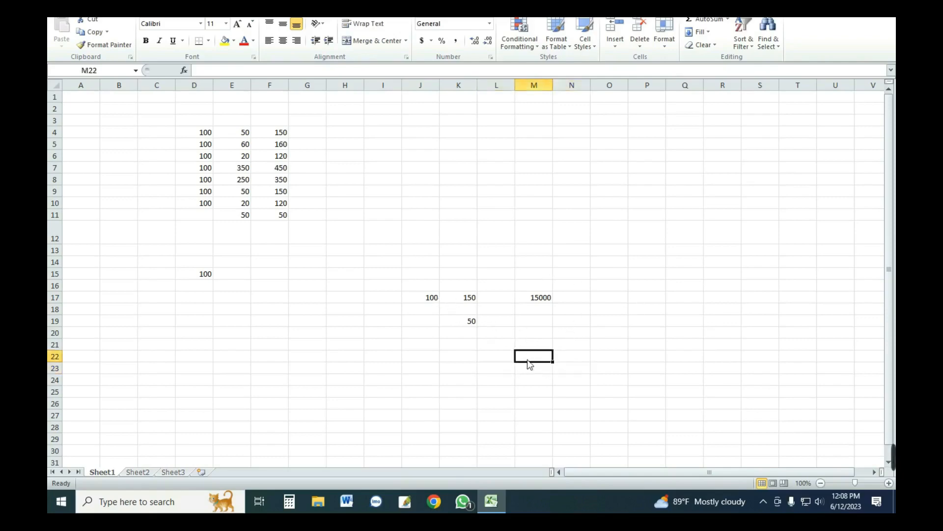
text(=)
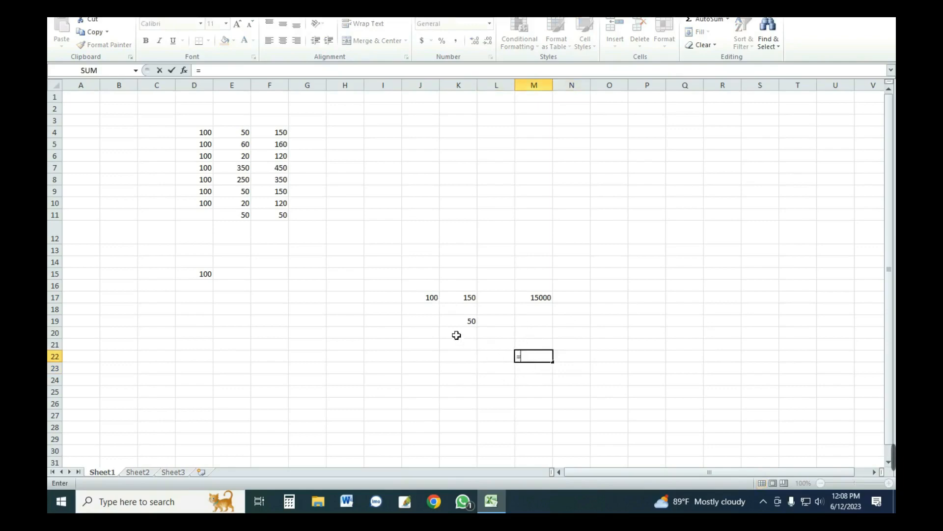
mouse_move(892, 457)
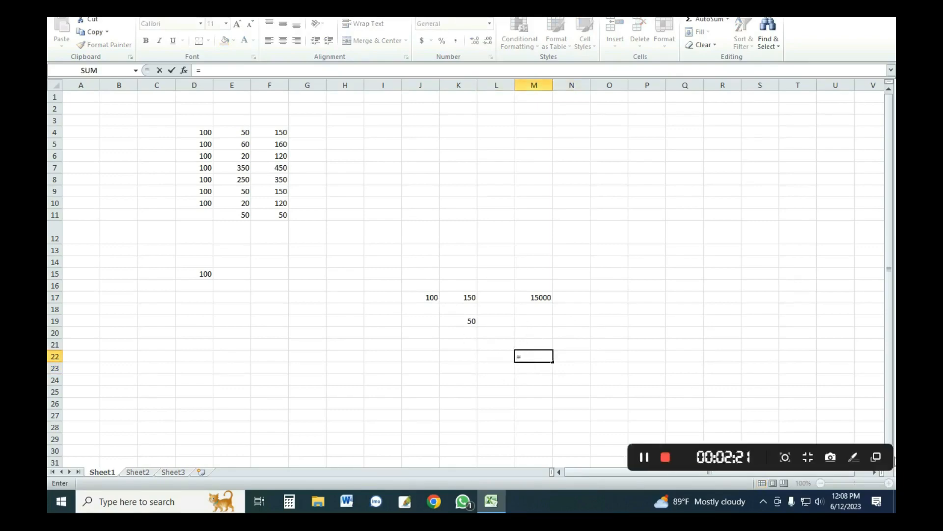
click(644, 460)
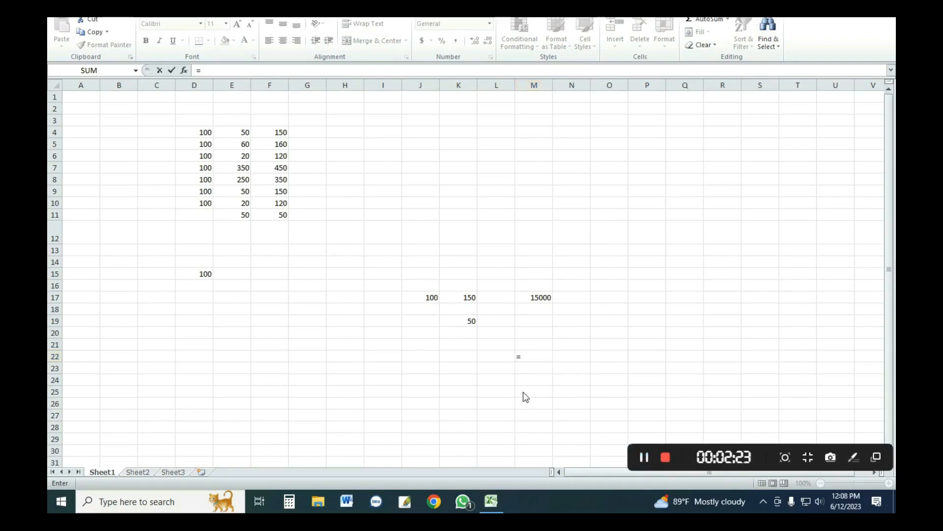
click(544, 361)
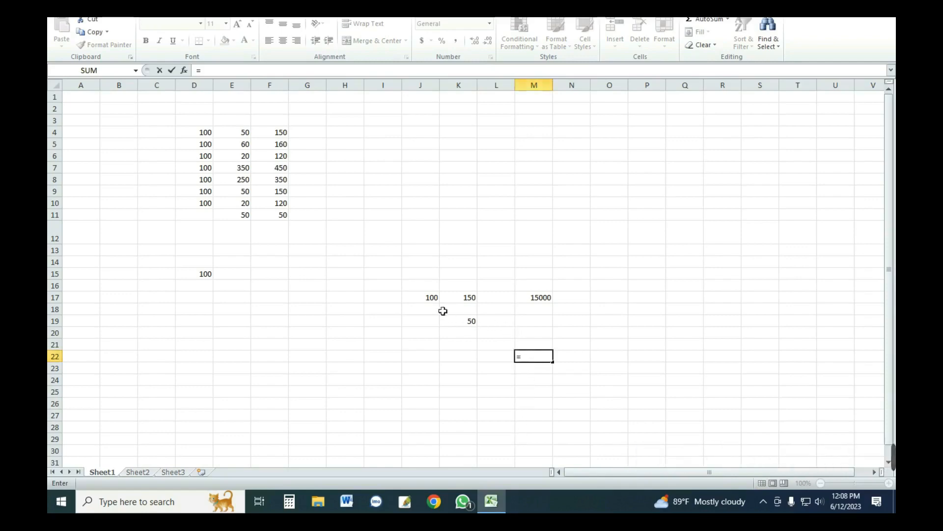
click(433, 299)
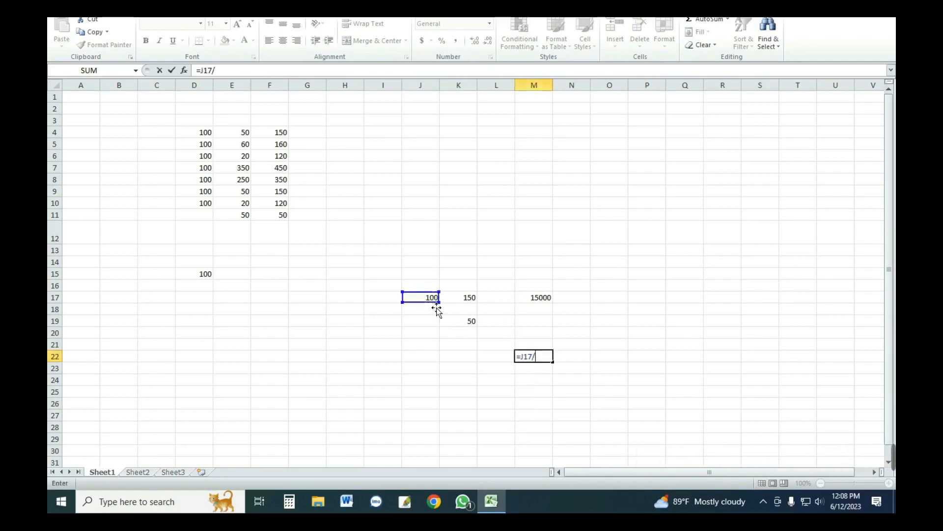
text(/)
click(473, 301)
key(Return)
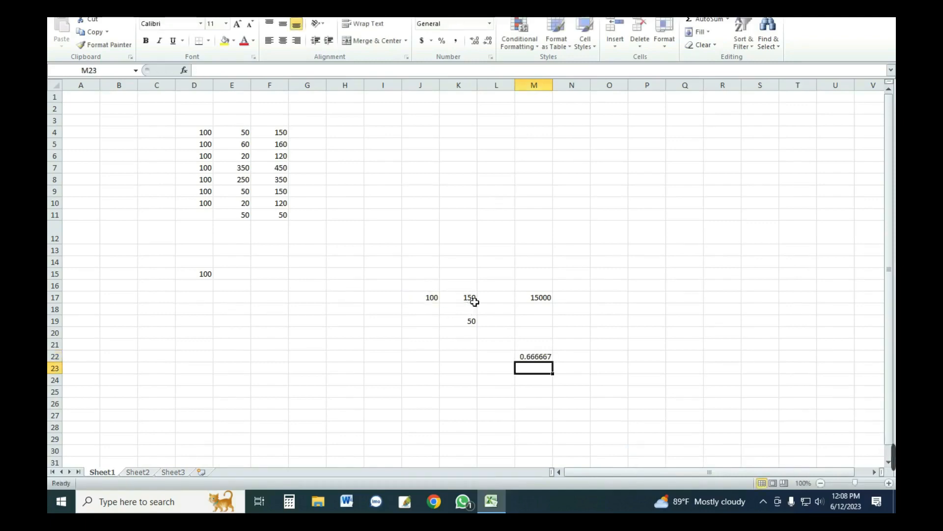
click(548, 359)
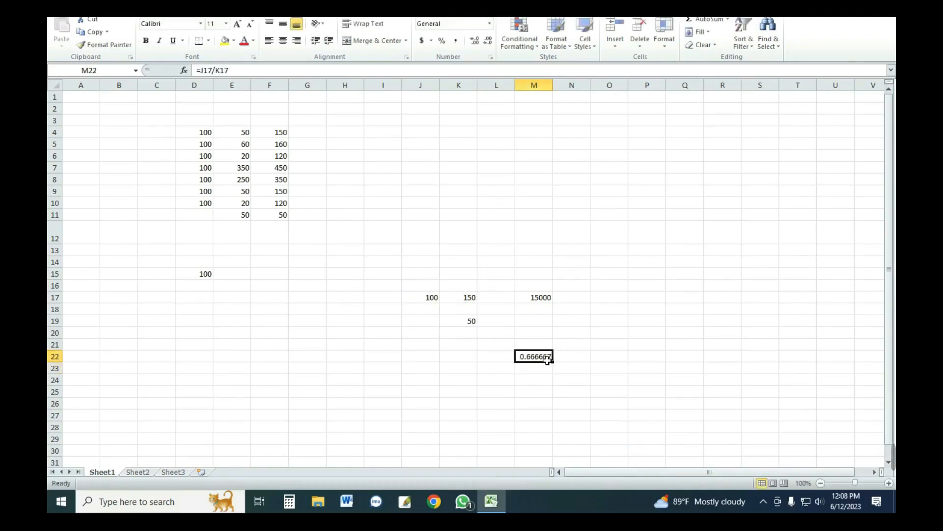
key(Delete)
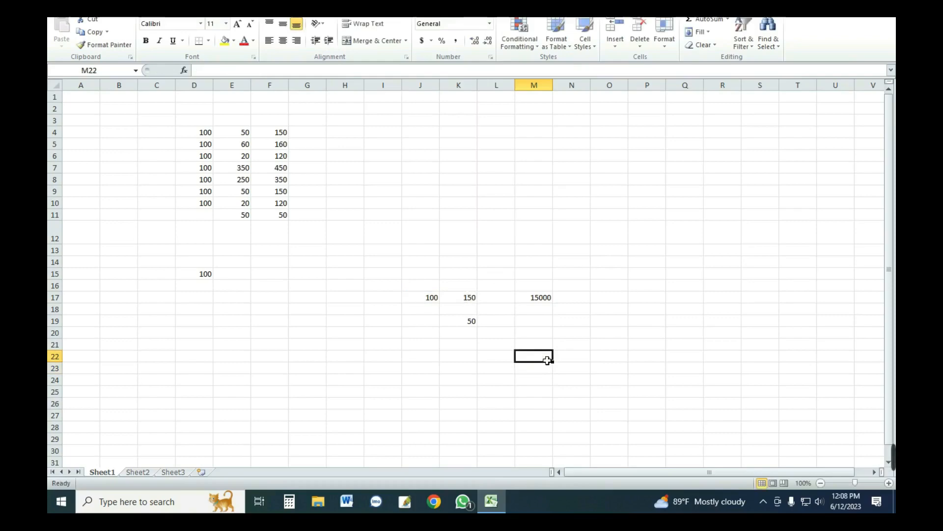
- Divide K17 by J17 in cell M21 with the formula =K17/J17
click(469, 297)
click(533, 356)
click(473, 298)
click(523, 351)
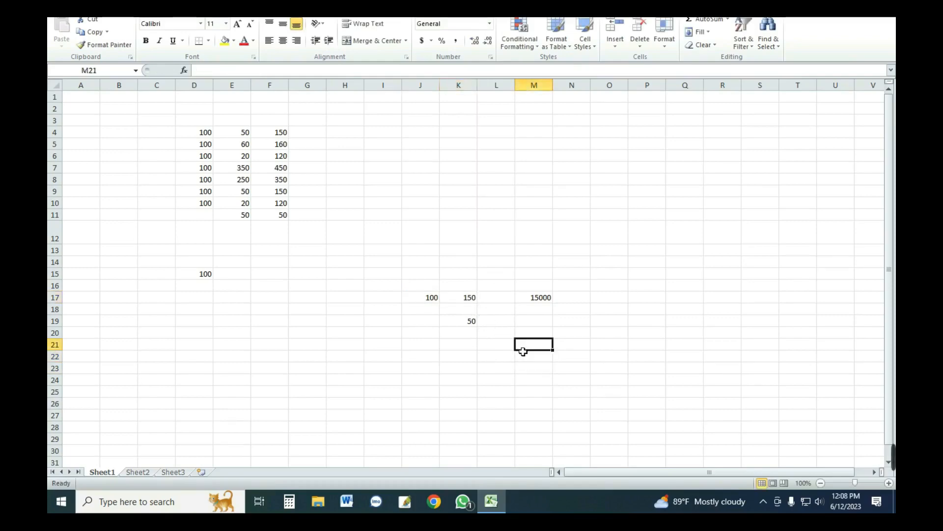
text(=)
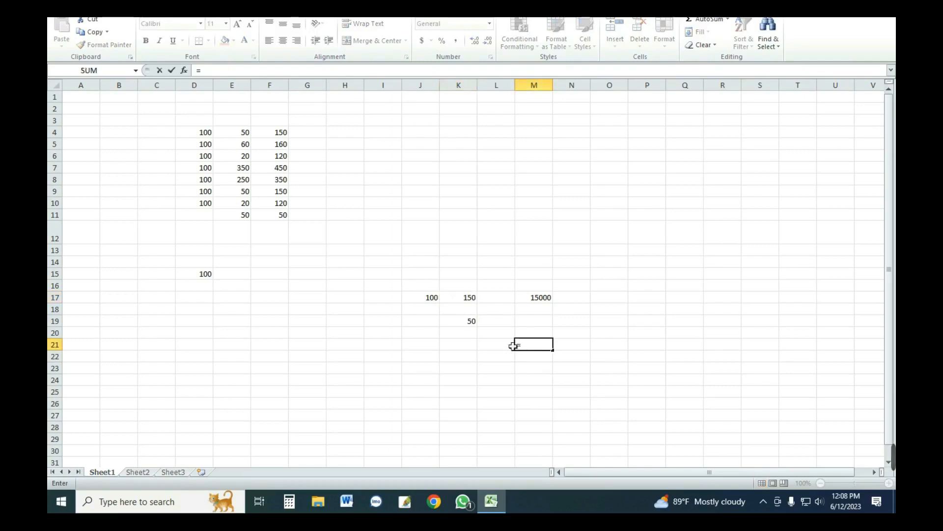
click(471, 301)
text(/)
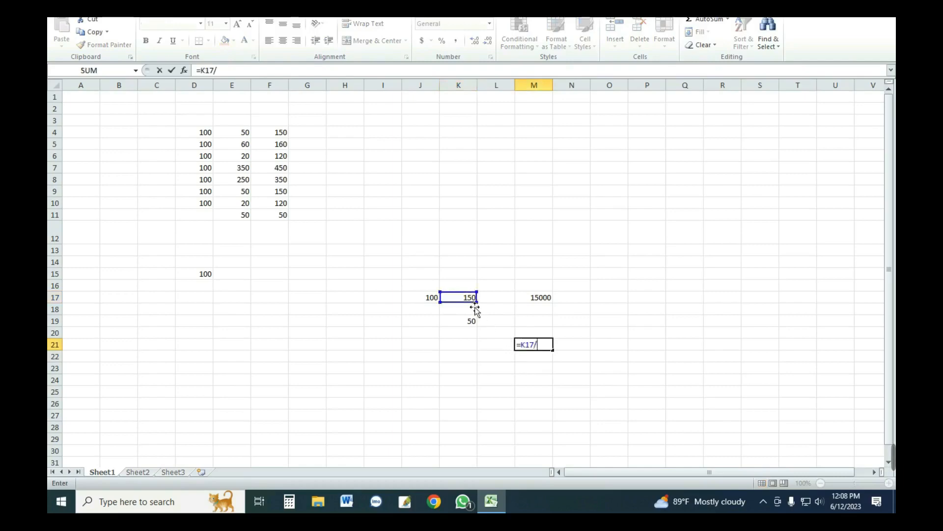
click(437, 299)
key(Return)
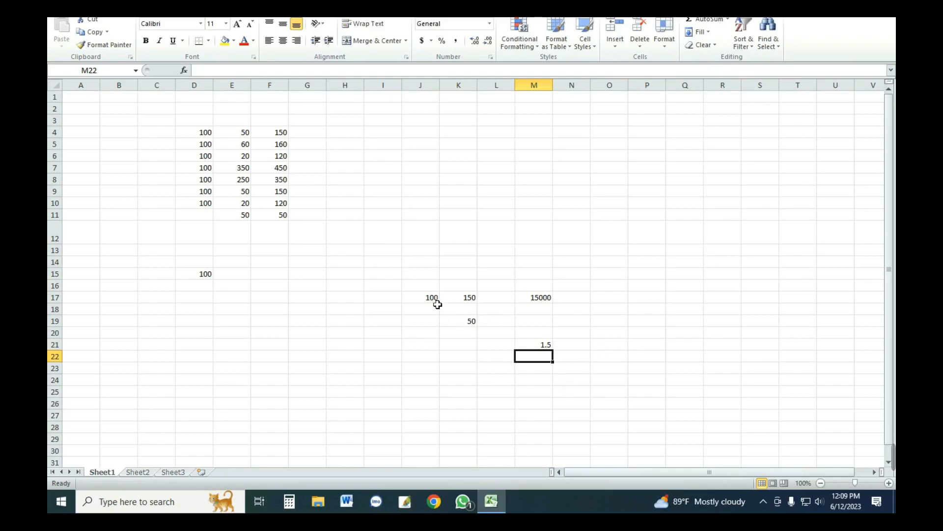
- Change the number in cell K17 to 10 and check the division formula in M21
click(475, 301)
text(10)
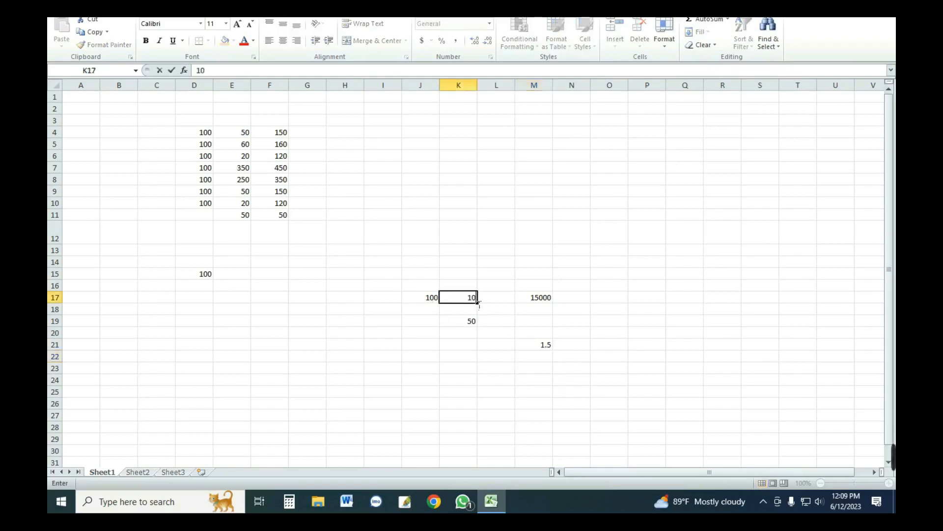
click(671, 384)
click(550, 348)
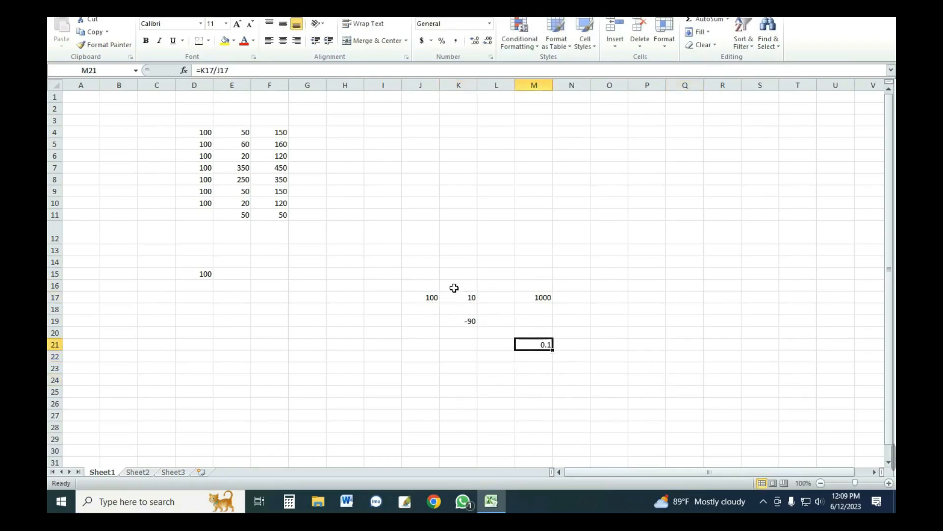
- Replace the formula in cell M21 with =100/K17 to divide 100 by K17
click(436, 299)
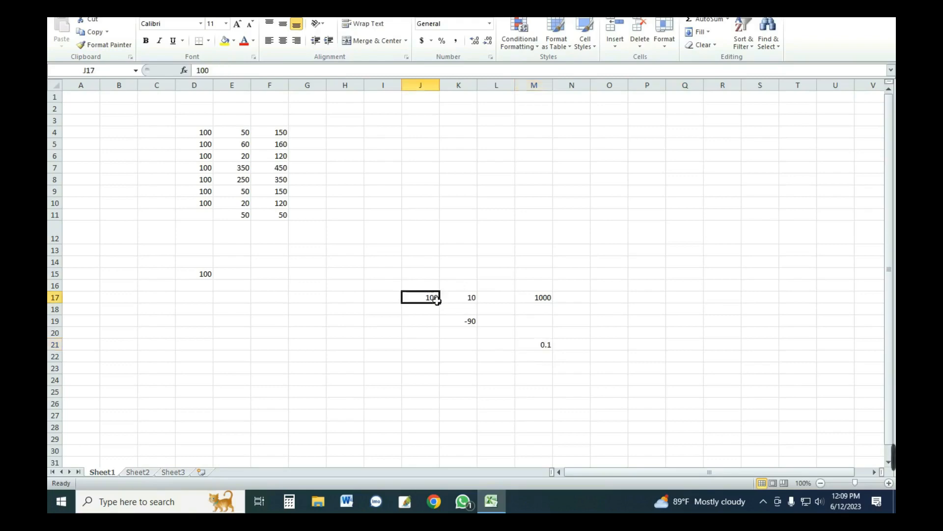
click(542, 348)
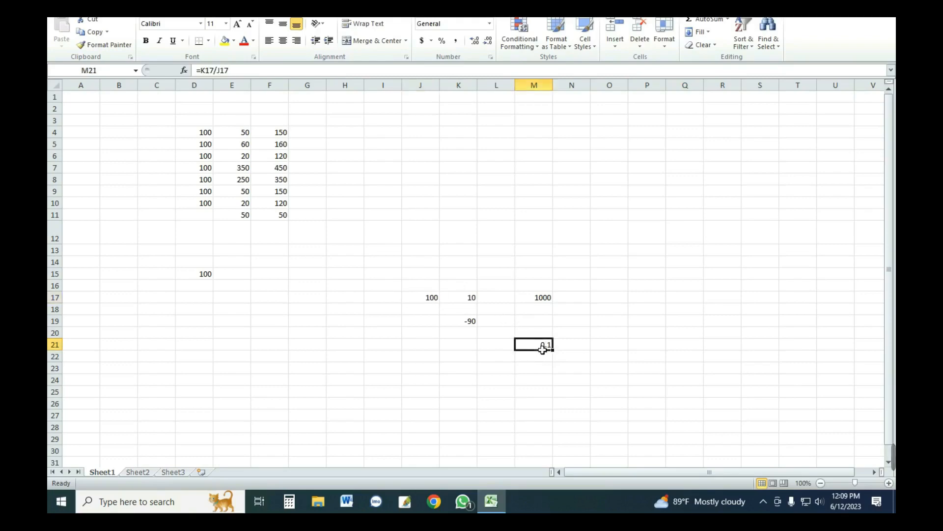
text(=100/)
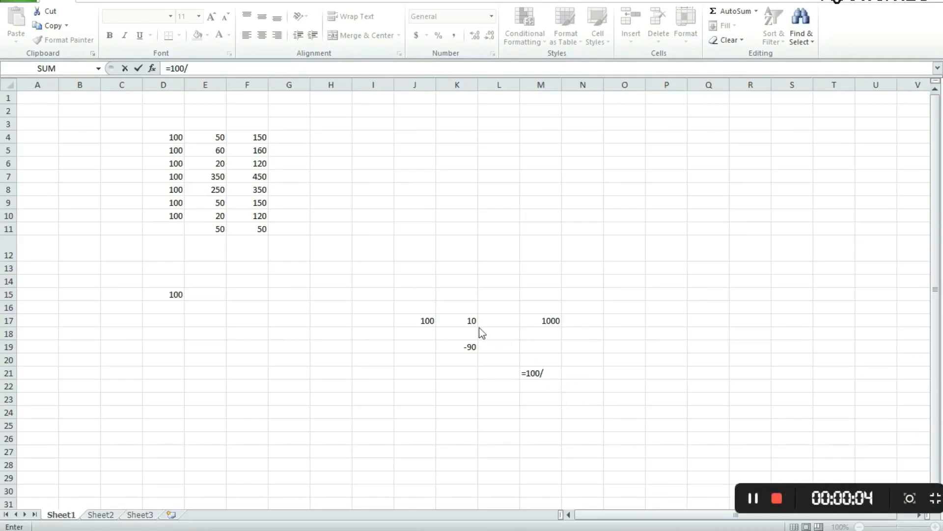
click(475, 324)
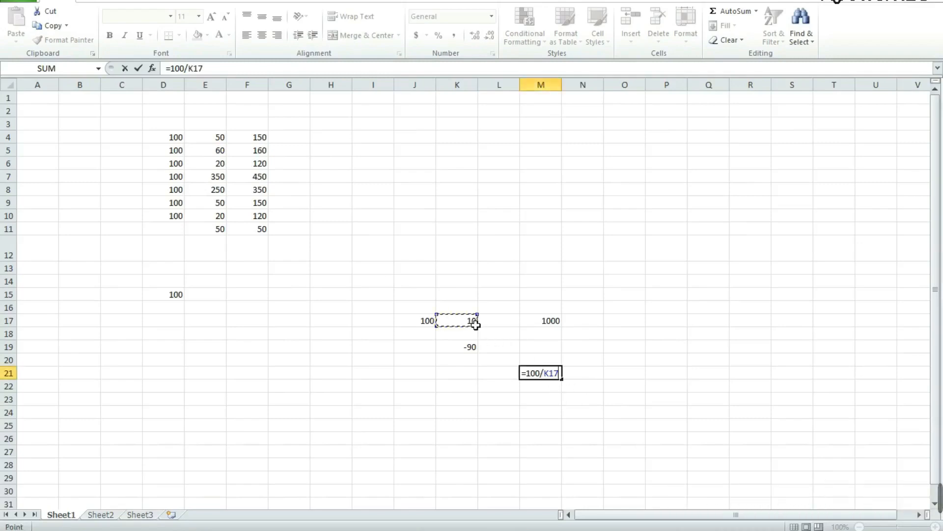
key(Return)
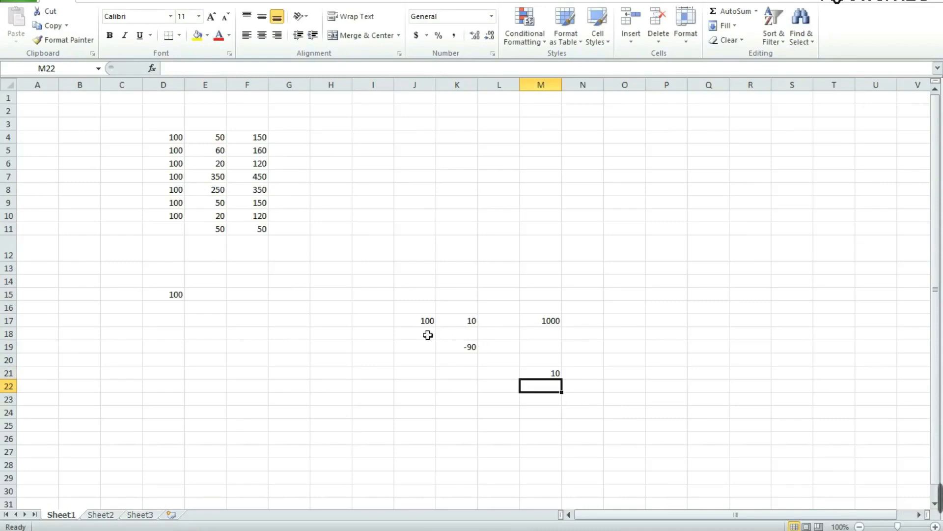
click(558, 375)
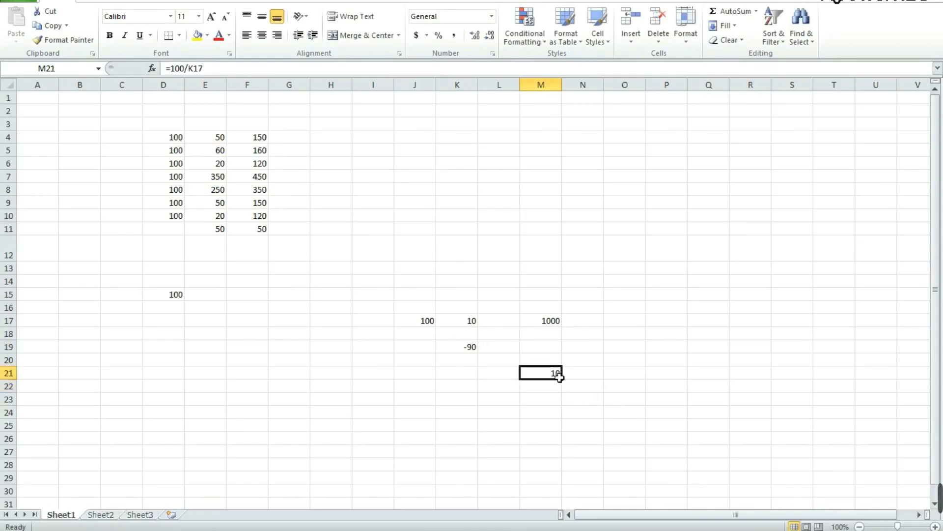